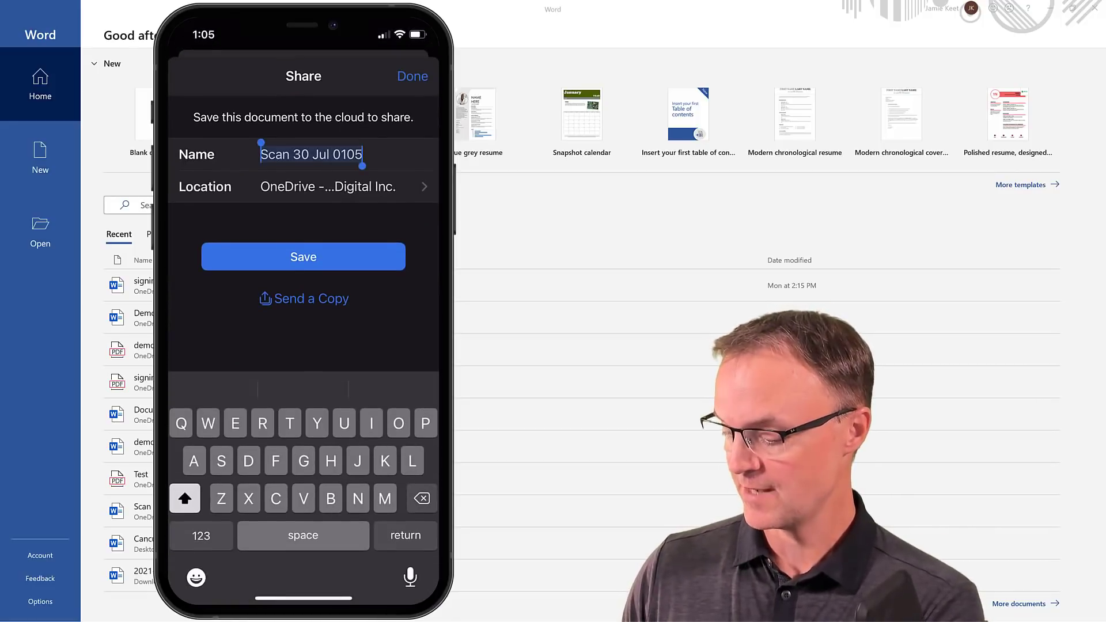
- Save the scanned article to OneDrive under the name Demo1
{"action": "type", "text": "Demo"}
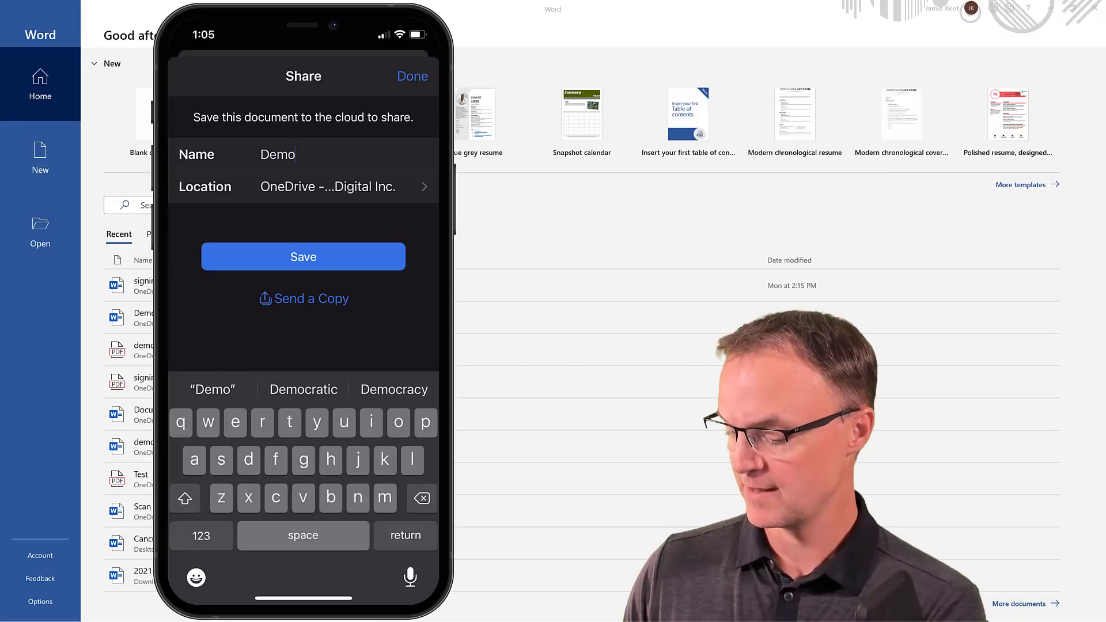
{"action": "type", "text": "1"}
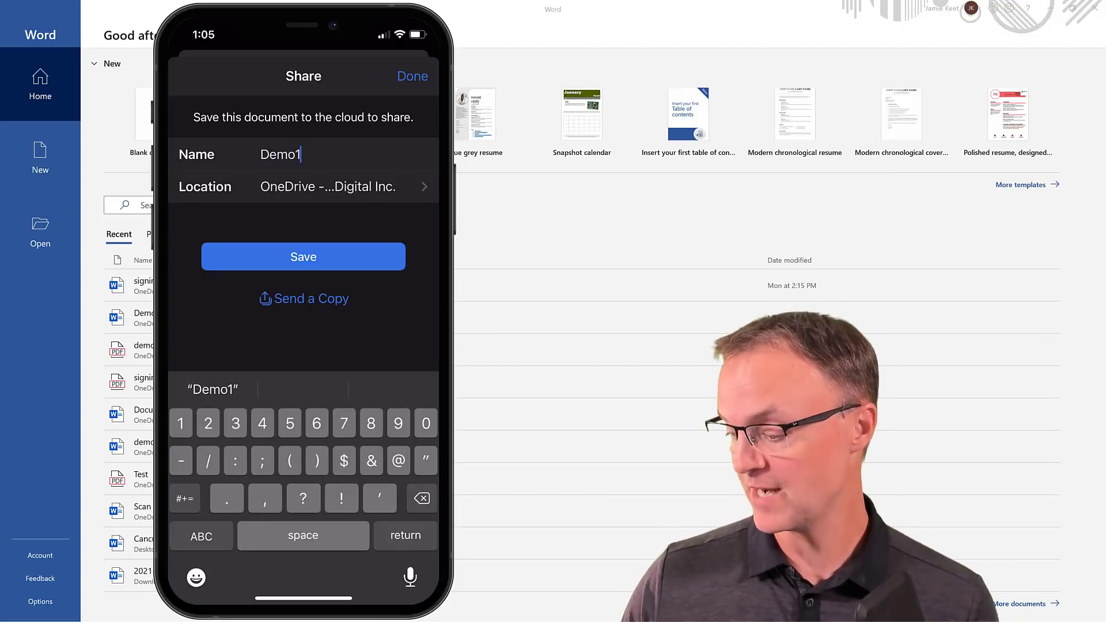
{"action": "key", "text": "Return"}
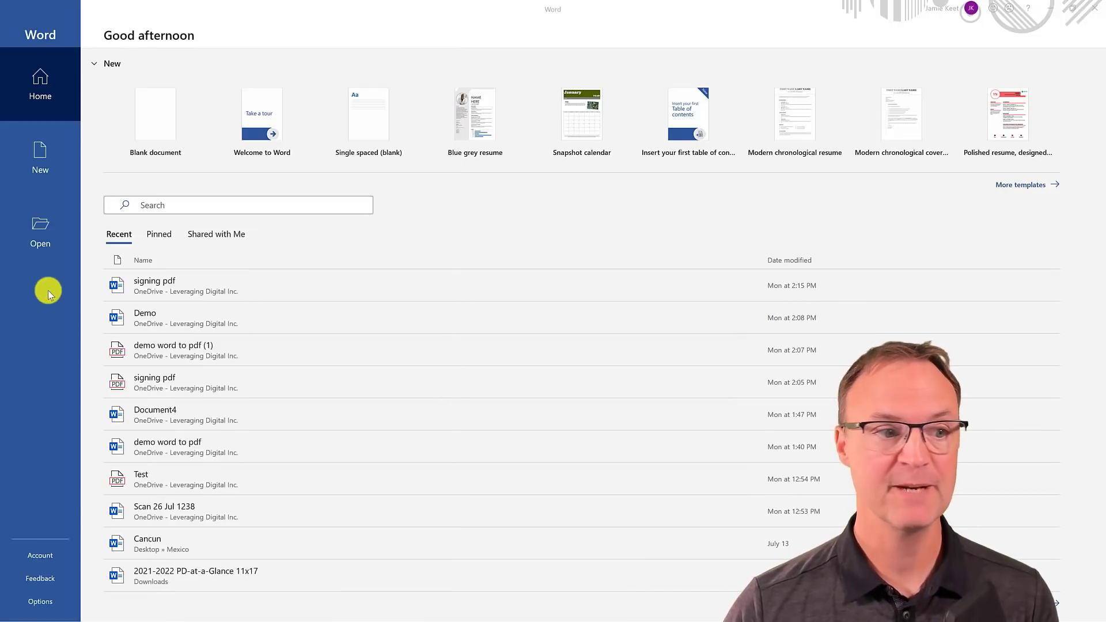
- List the OneDrive folder's files on Word's Open page
{"action": "left_click", "coordinate": [39, 233]}
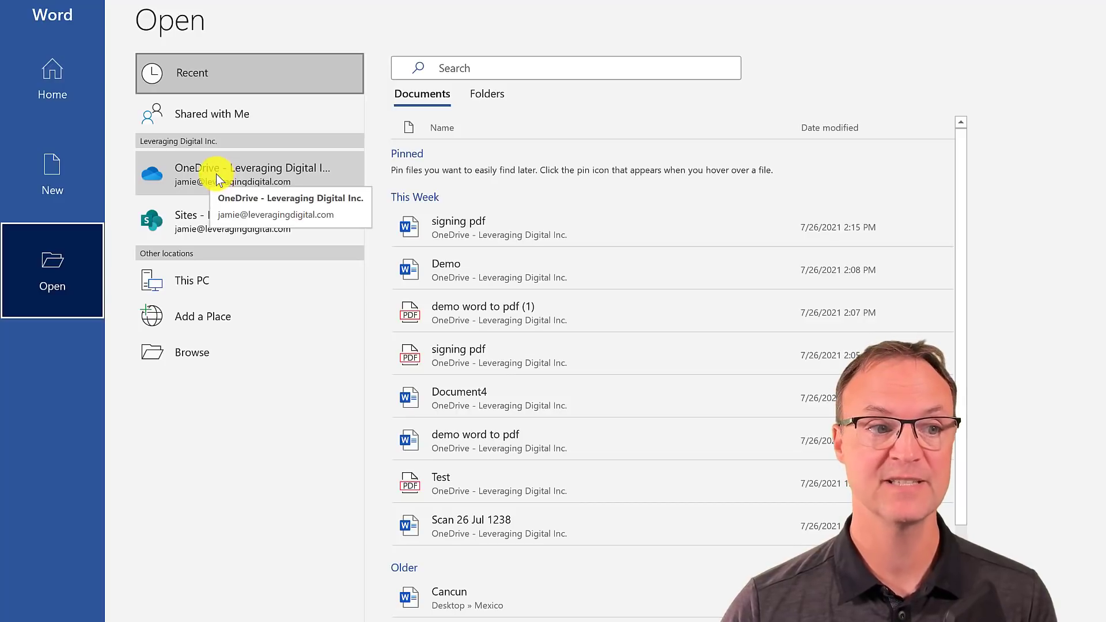
{"action": "left_click", "coordinate": [217, 180]}
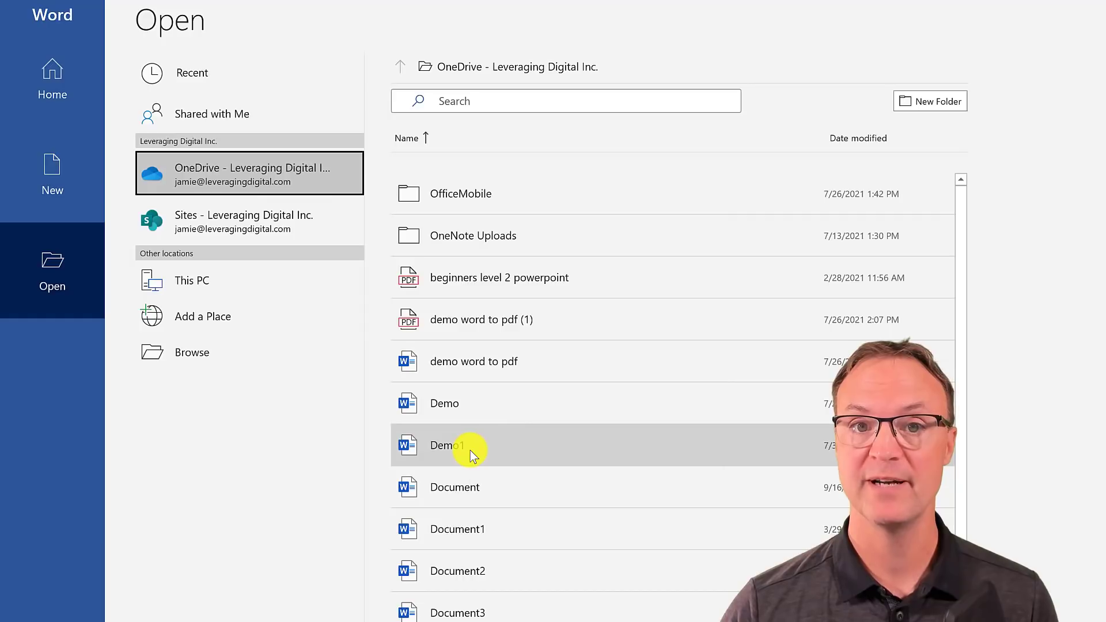
- Open Demo1 from OneDrive and place the cursor in the article text
{"action": "left_click", "coordinate": [455, 445]}
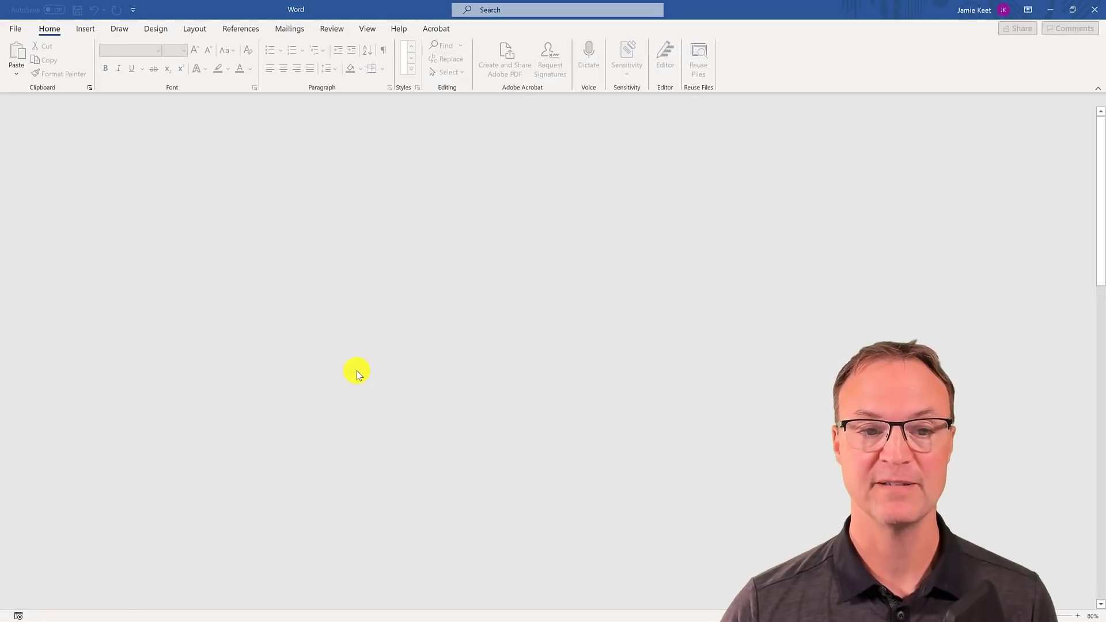
{"action": "left_click", "coordinate": [460, 342]}
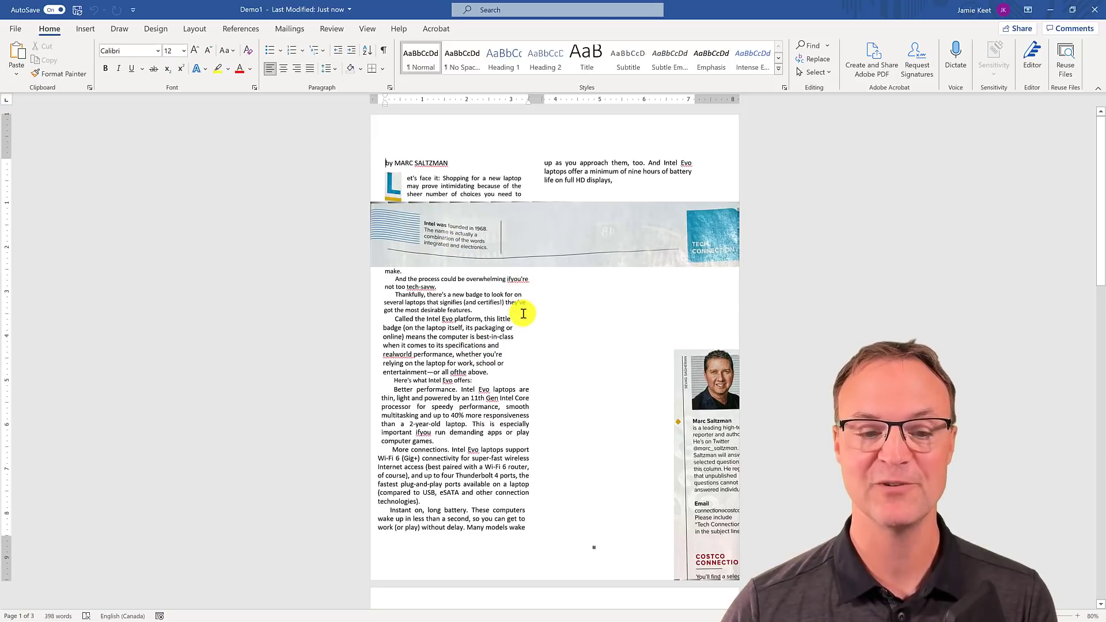
{"action": "scroll", "coordinate": [517, 224], "scroll_direction": "down", "scroll_amount": 1}
- Delete the Intel banner, the author's sidebar picture and the Hot new platform image
{"action": "left_click", "coordinate": [518, 218]}
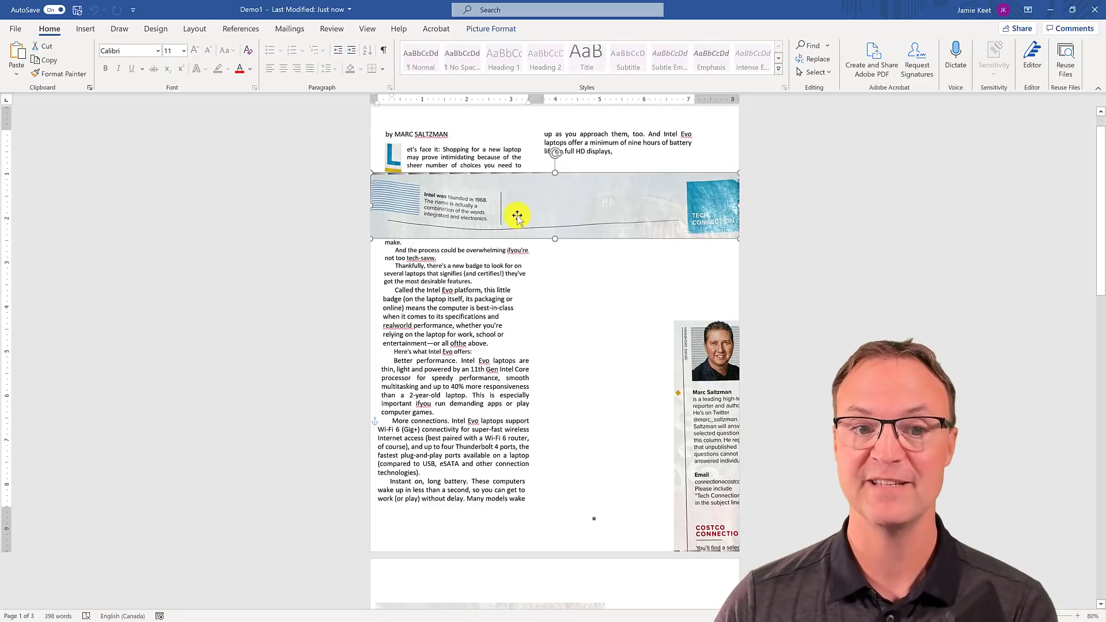
{"action": "key", "text": "Delete"}
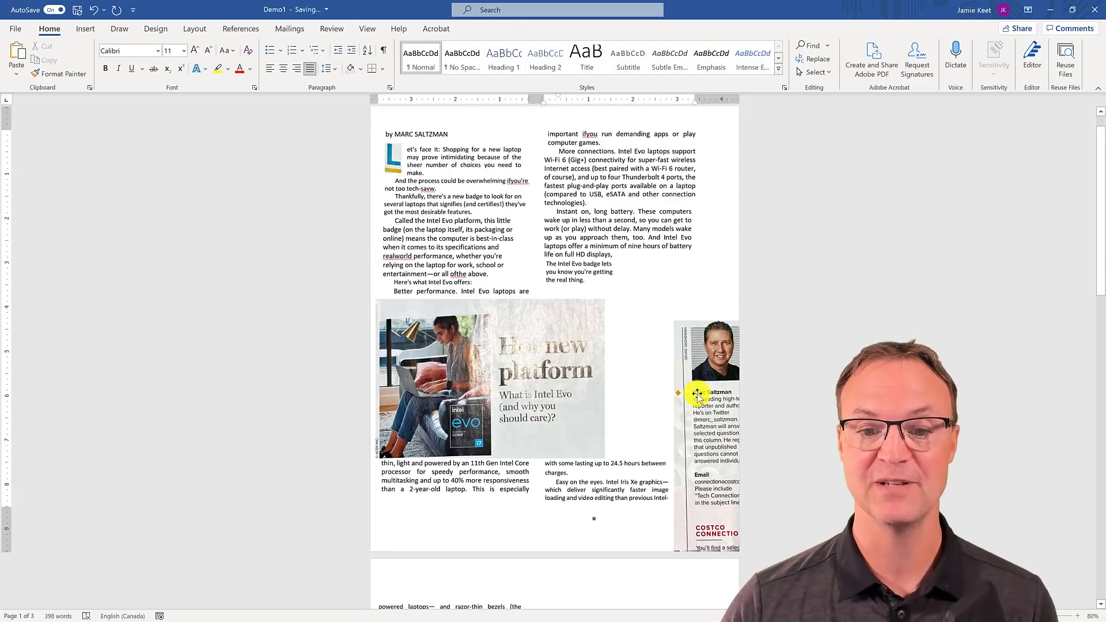
{"action": "left_click", "coordinate": [693, 395]}
{"action": "key", "text": "Delete"}
{"action": "left_click", "coordinate": [542, 396]}
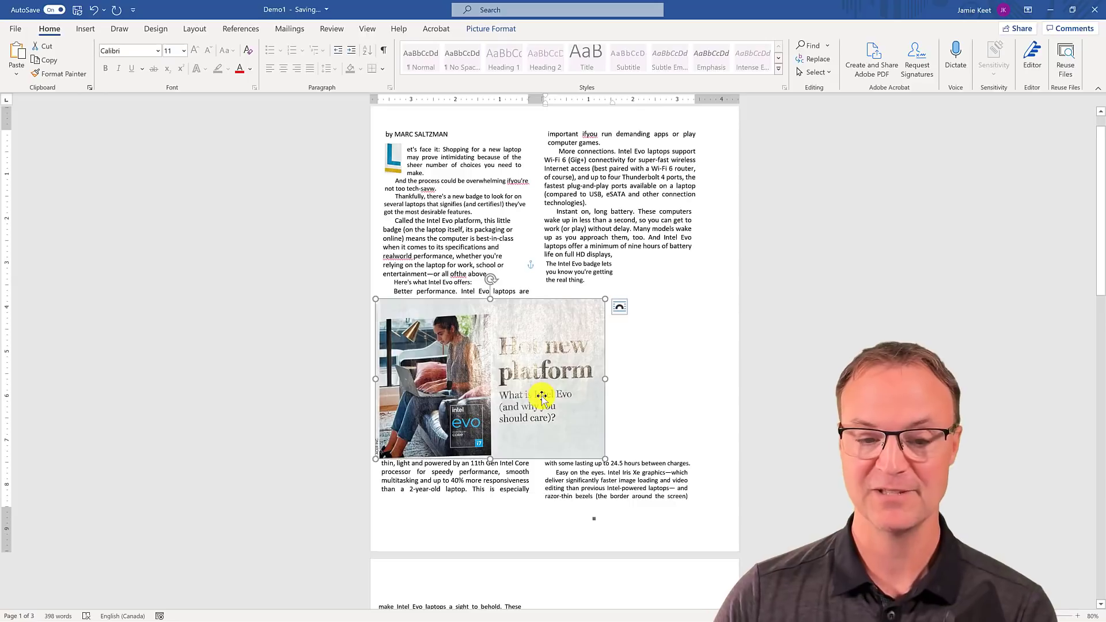
{"action": "key", "text": "Delete"}
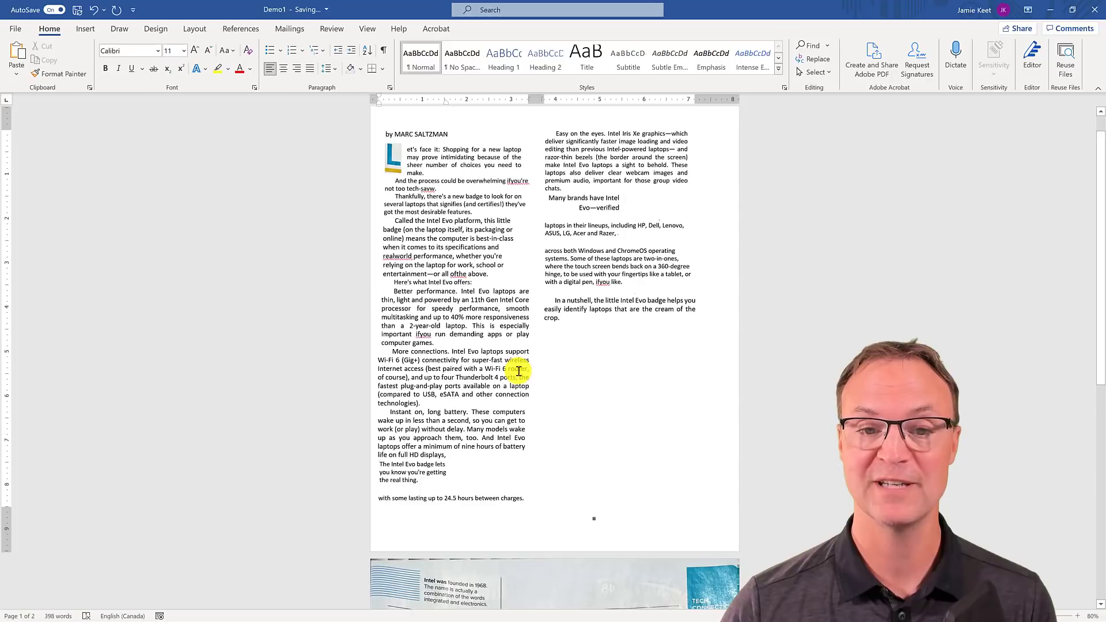
- Scroll down to page 2 of Demo1 and back up to review it
{"action": "scroll", "coordinate": [519, 370], "scroll_direction": "down", "scroll_amount": 7}
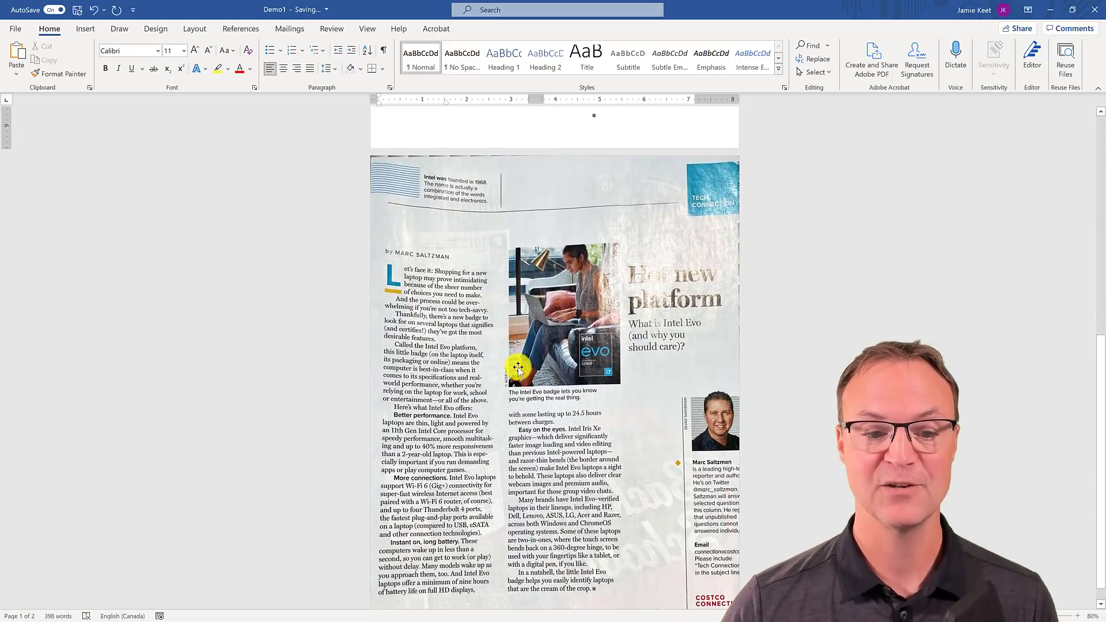
{"action": "scroll", "coordinate": [545, 351], "scroll_direction": "down", "scroll_amount": 1}
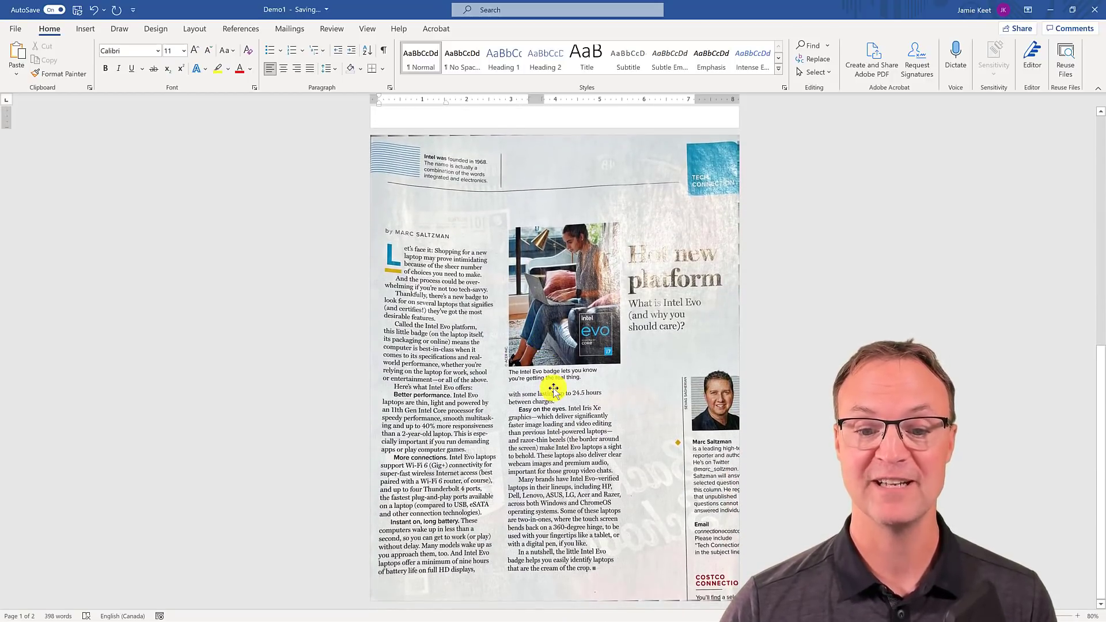
{"action": "scroll", "coordinate": [554, 389], "scroll_direction": "up", "scroll_amount": 8}
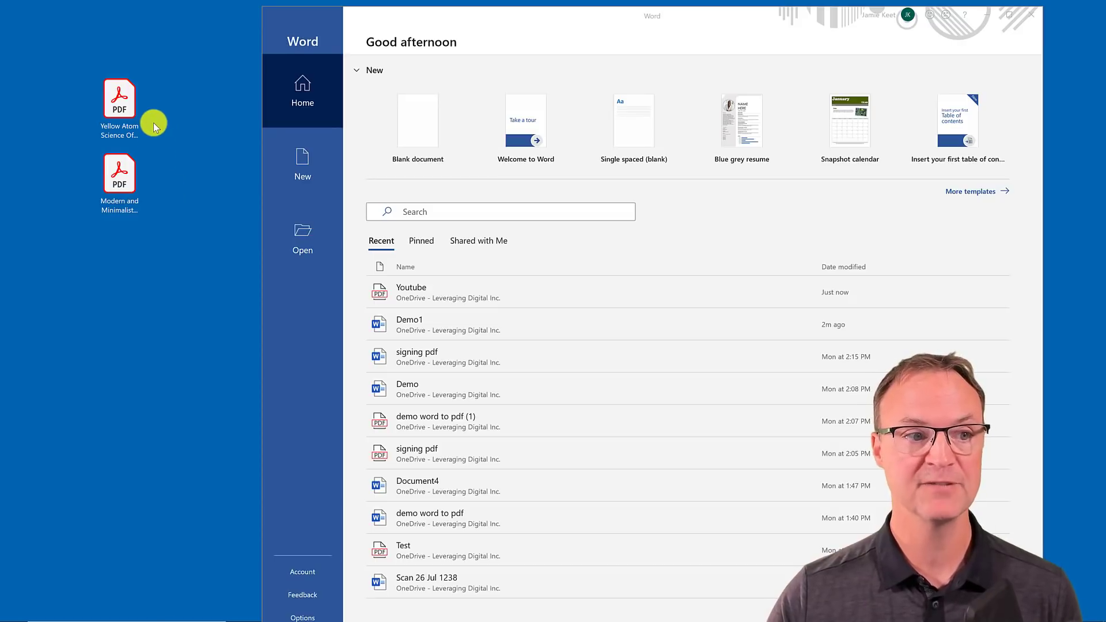
{"action": "double_click", "coordinate": [121, 107]}
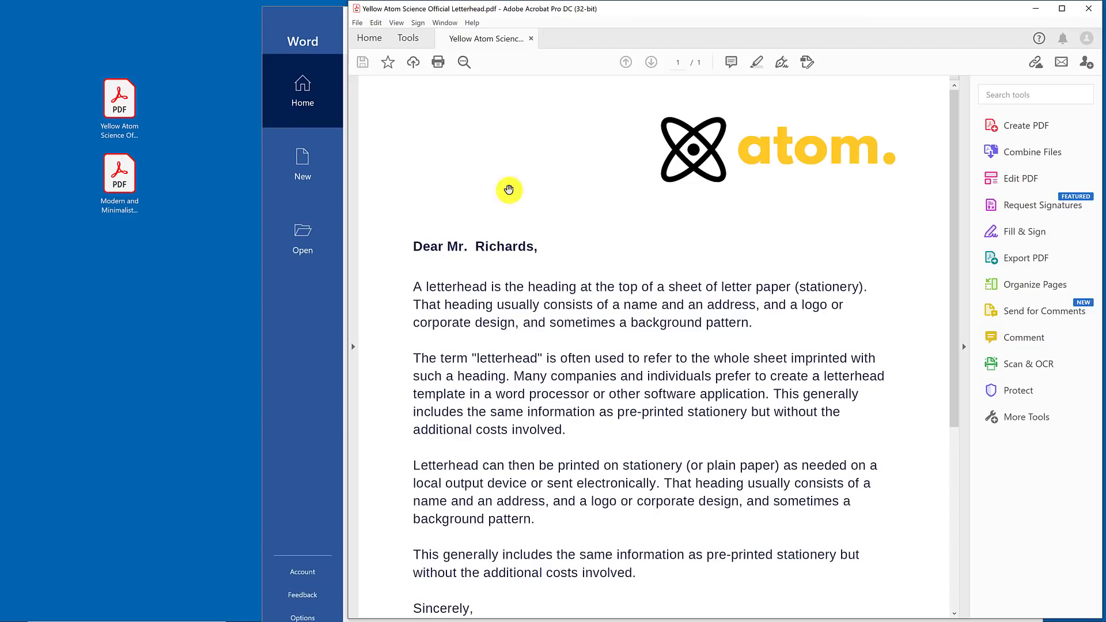
{"action": "scroll", "coordinate": [664, 291], "scroll_direction": "down", "scroll_amount": 2}
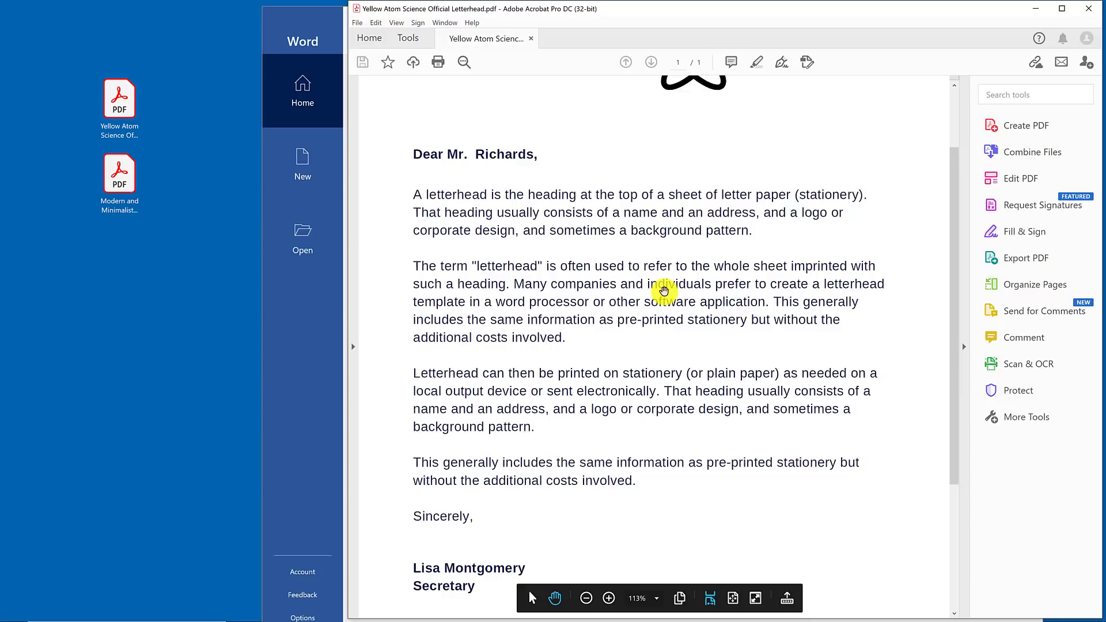
{"action": "scroll", "coordinate": [664, 291], "scroll_direction": "down", "scroll_amount": 2}
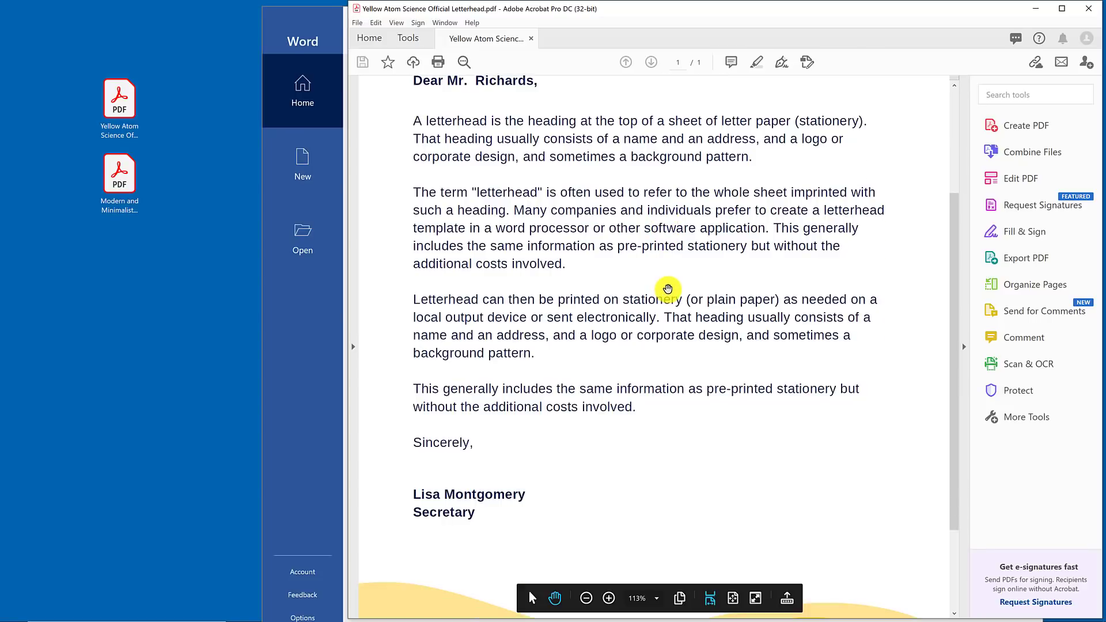
{"action": "scroll", "coordinate": [668, 288], "scroll_direction": "up", "scroll_amount": 1}
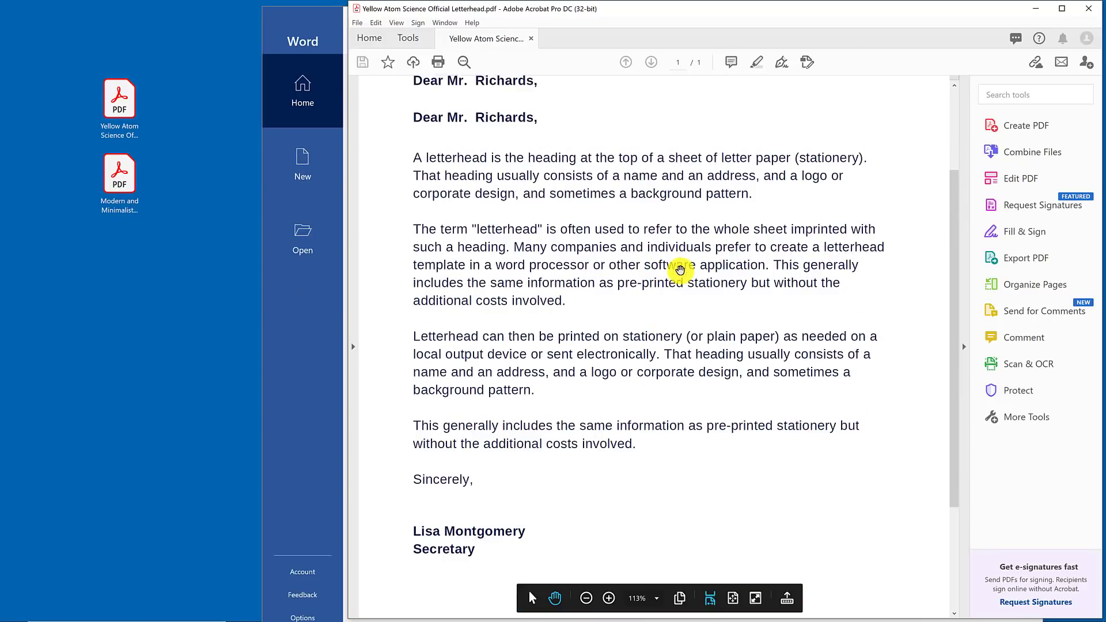
{"action": "left_click", "coordinate": [1089, 8]}
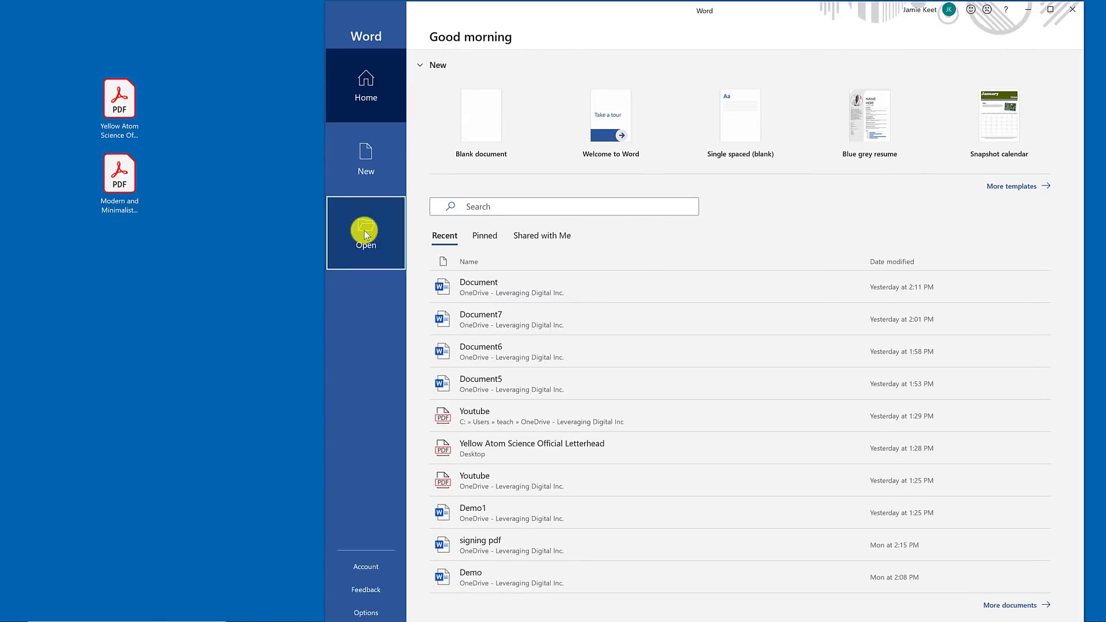
{"action": "left_click", "coordinate": [365, 230]}
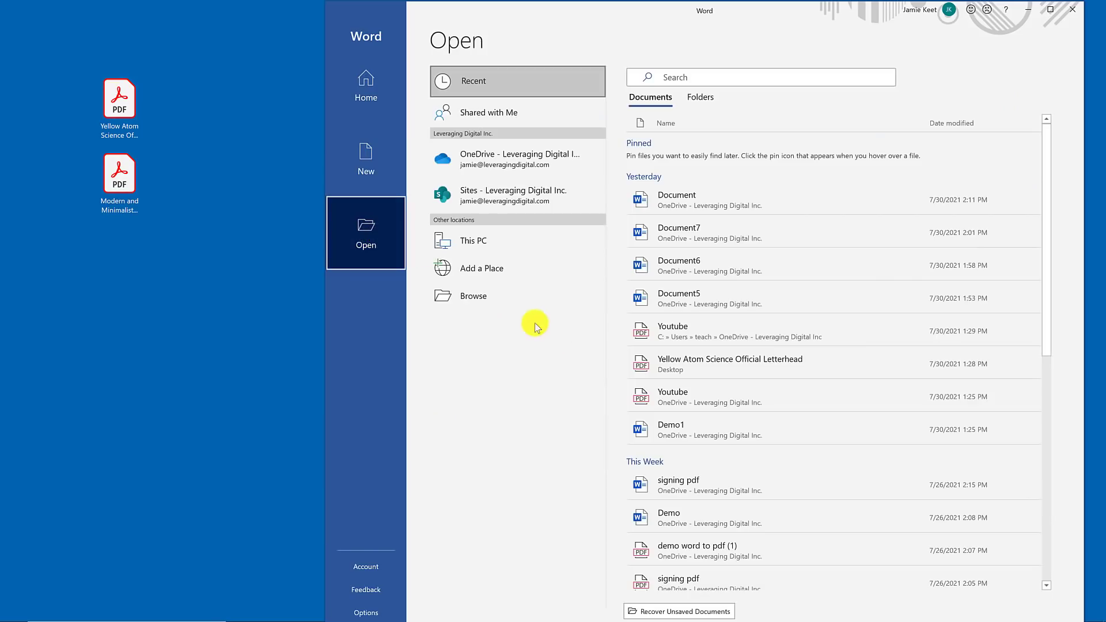
{"action": "left_click", "coordinate": [479, 300]}
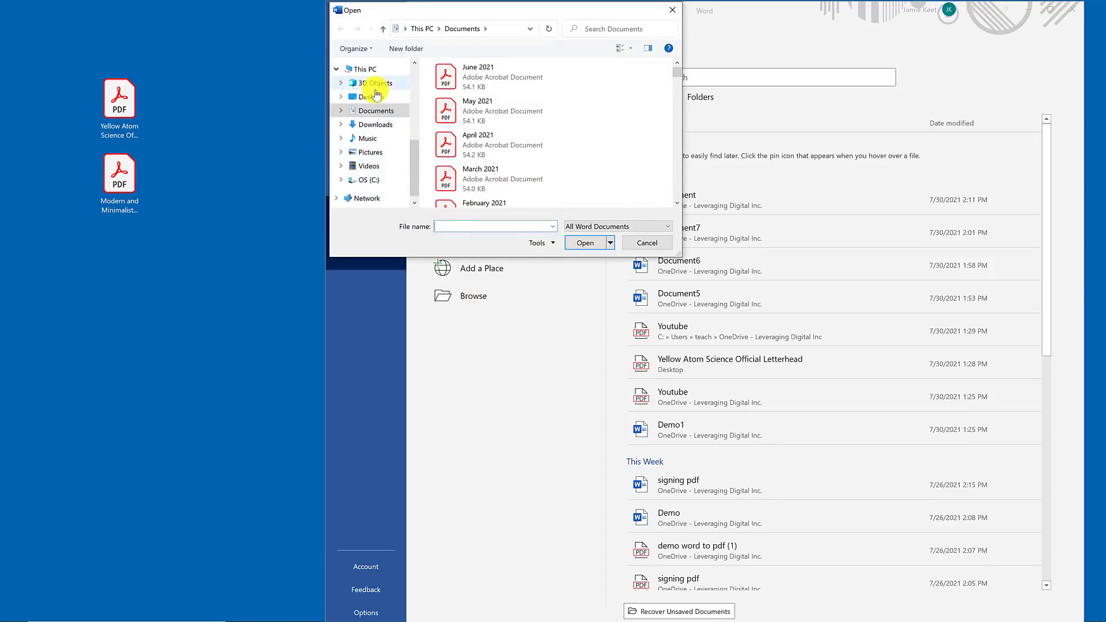
{"action": "left_click", "coordinate": [371, 96]}
{"action": "scroll", "coordinate": [476, 167], "scroll_direction": "down", "scroll_amount": 5}
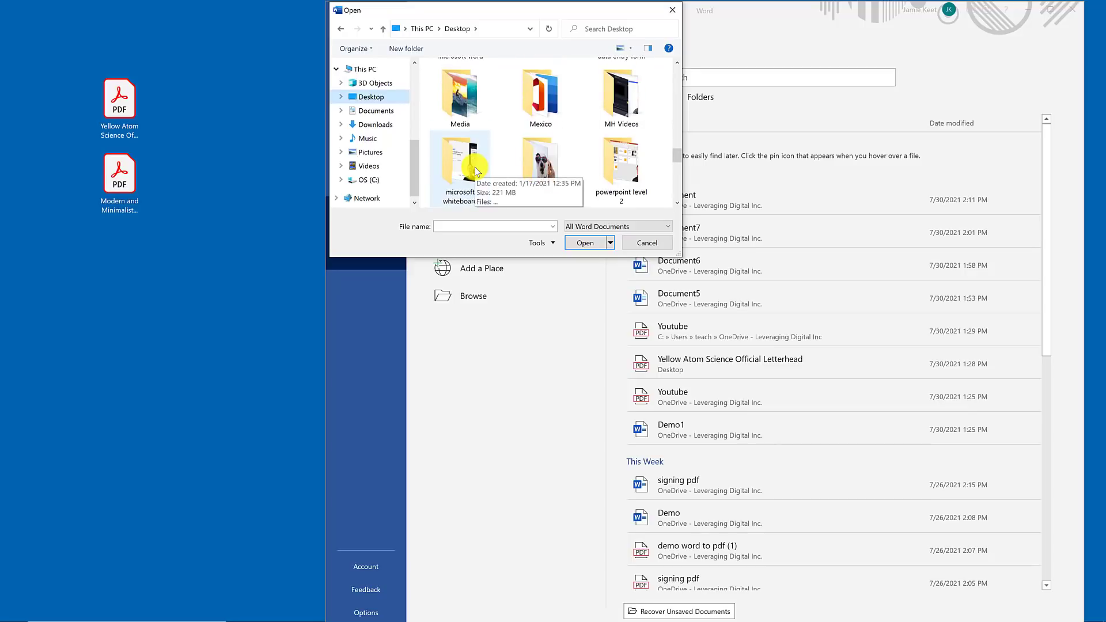
{"action": "double_click", "coordinate": [445, 166]}
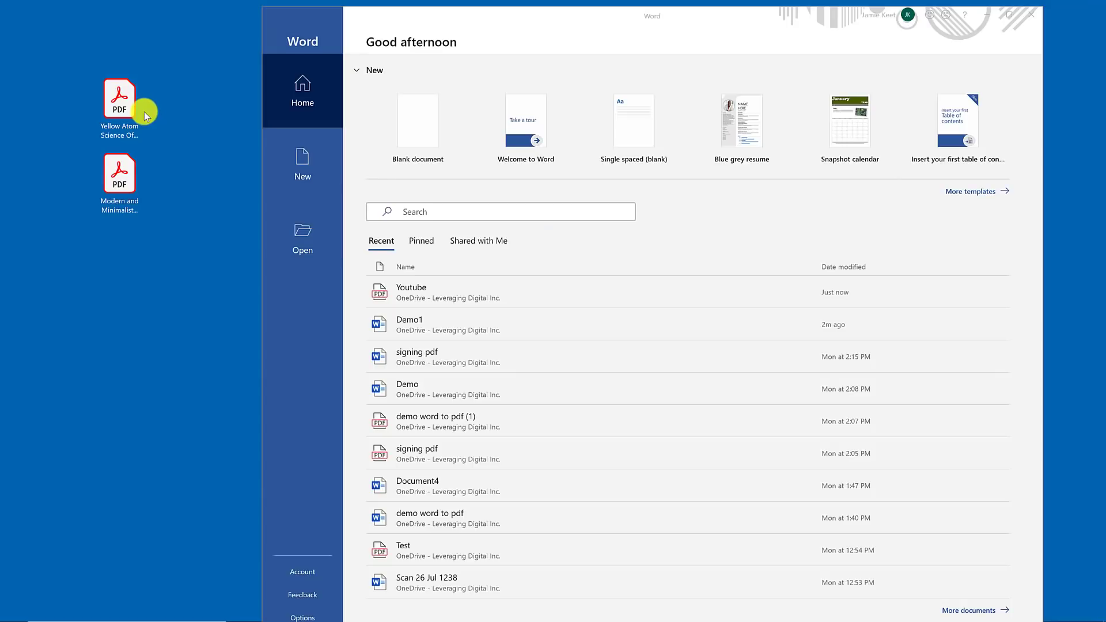
{"action": "left_click", "coordinate": [133, 109]}
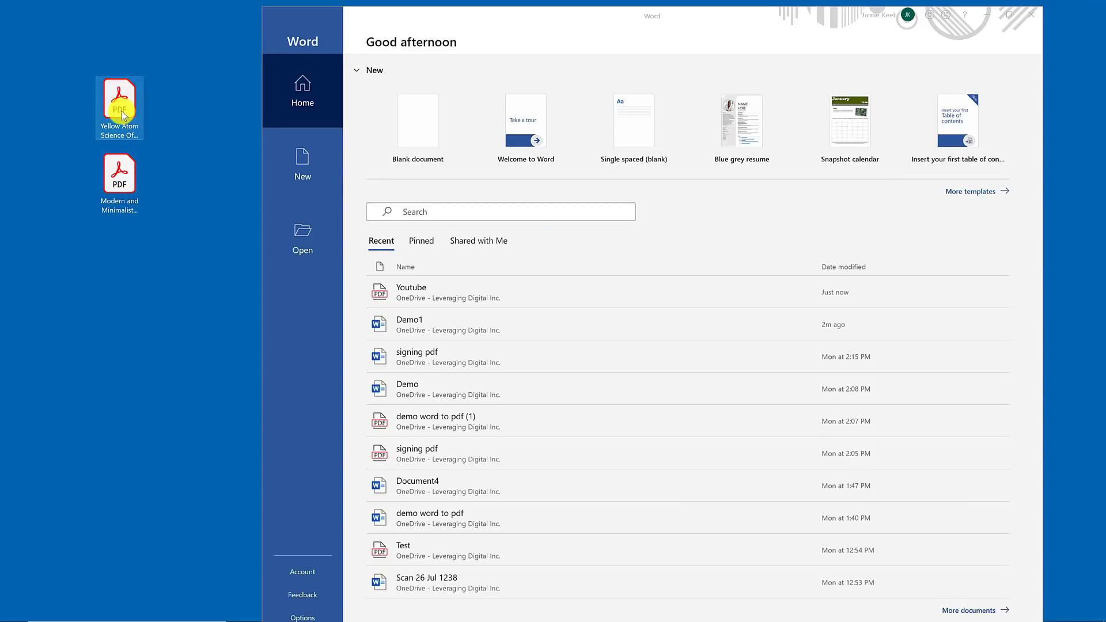
- Open the Yellow Atom Science Official Letterhead PDF in Word, enable editing and accept conversion
{"action": "mouse_move", "coordinate": [118, 114]}
{"action": "left_mouse_down"}
{"action": "mouse_move", "coordinate": [432, 296]}
{"action": "mouse_move", "coordinate": [594, 342]}
{"action": "left_mouse_up"}
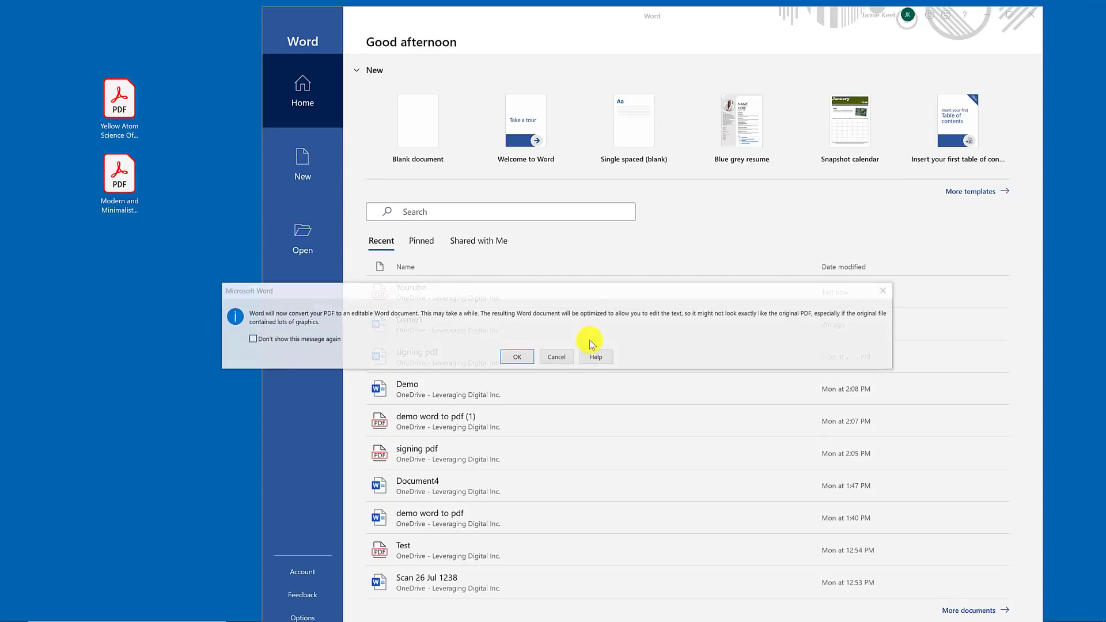
{"action": "left_click", "coordinate": [518, 358]}
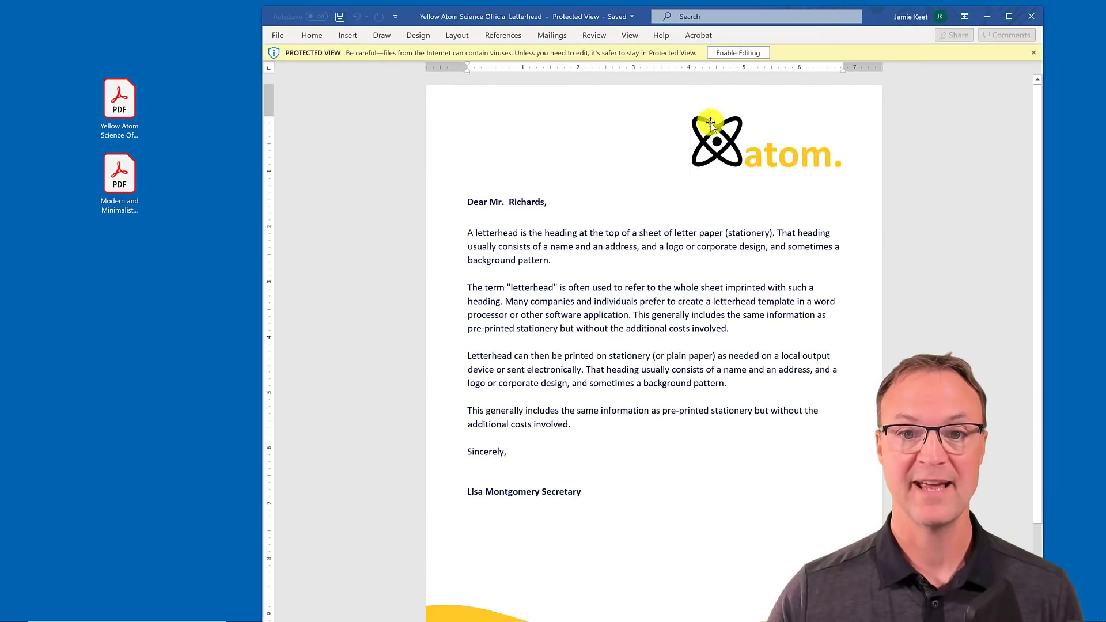
{"action": "left_click", "coordinate": [738, 52]}
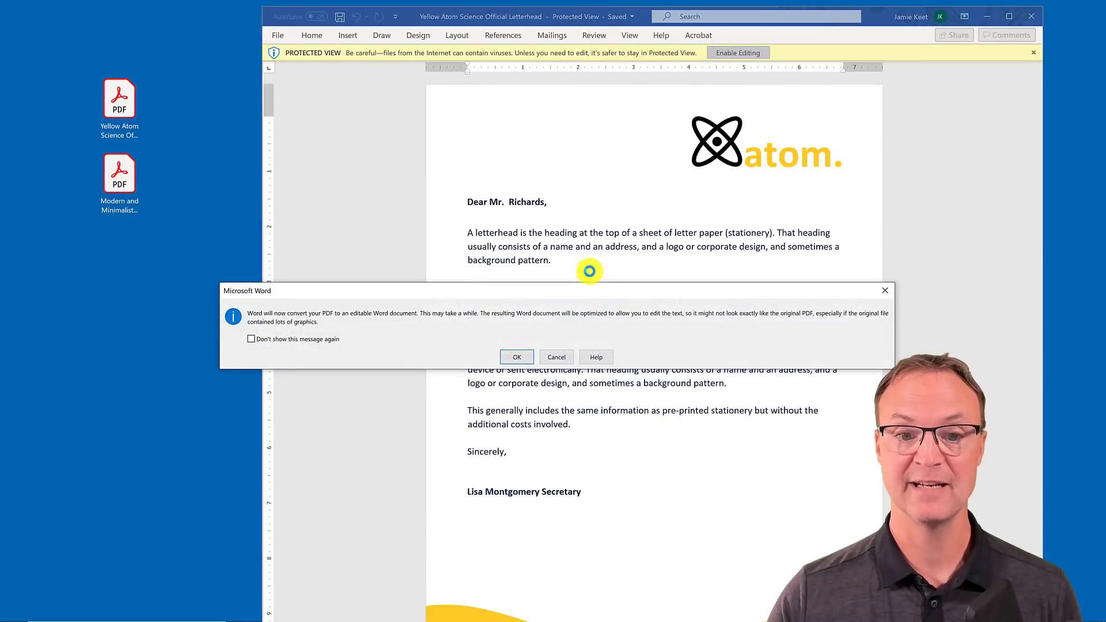
{"action": "left_click", "coordinate": [519, 358]}
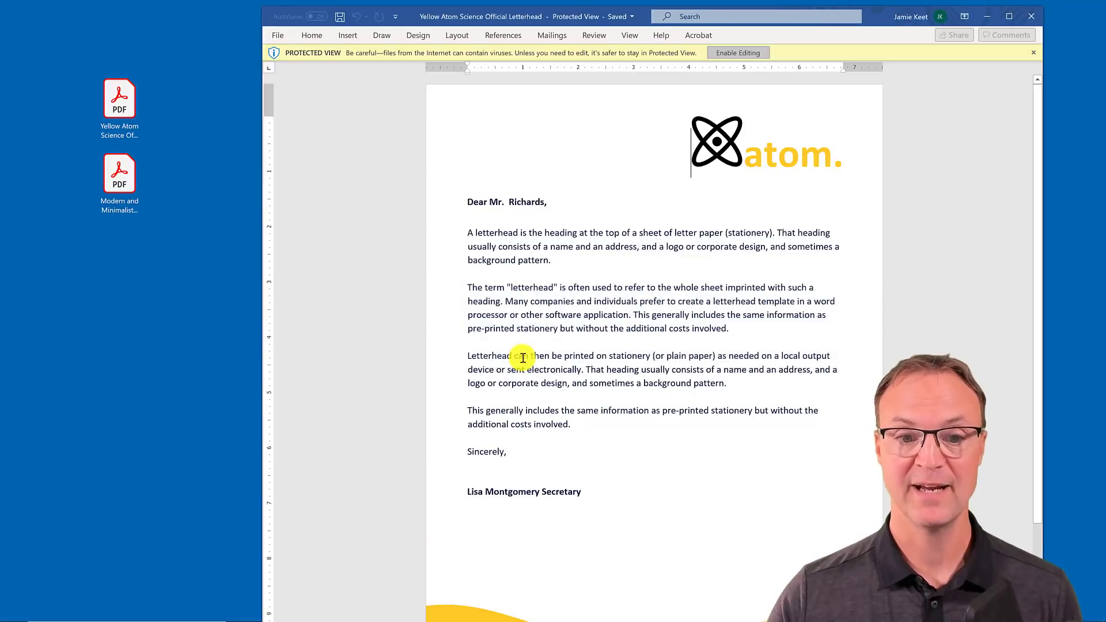
- Select the recipient's name in the letterhead greeting, then go to the File page
{"action": "scroll", "coordinate": [542, 361], "scroll_direction": "down", "scroll_amount": 3}
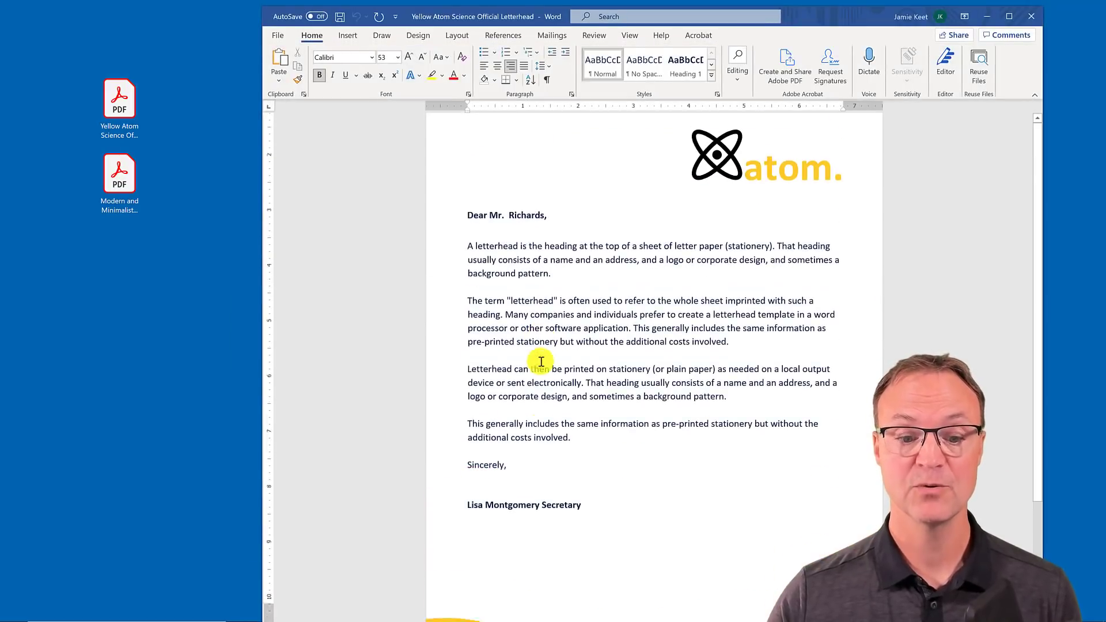
{"action": "scroll", "coordinate": [541, 362], "scroll_direction": "up", "scroll_amount": 3}
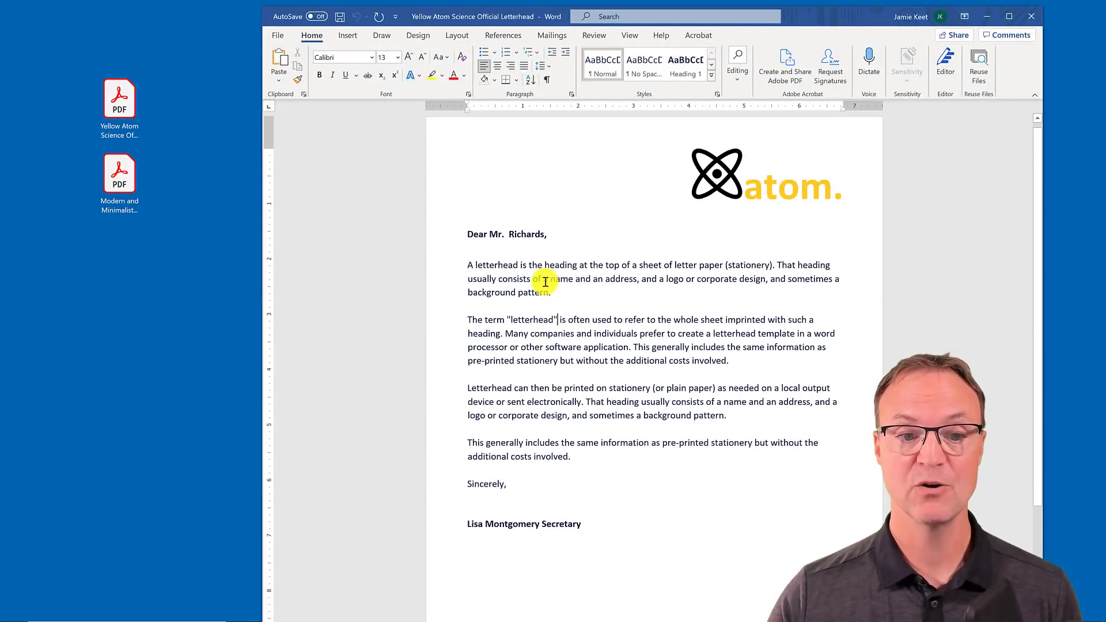
{"action": "left_click_drag", "start_coordinate": [548, 234], "coordinate": [511, 233]}
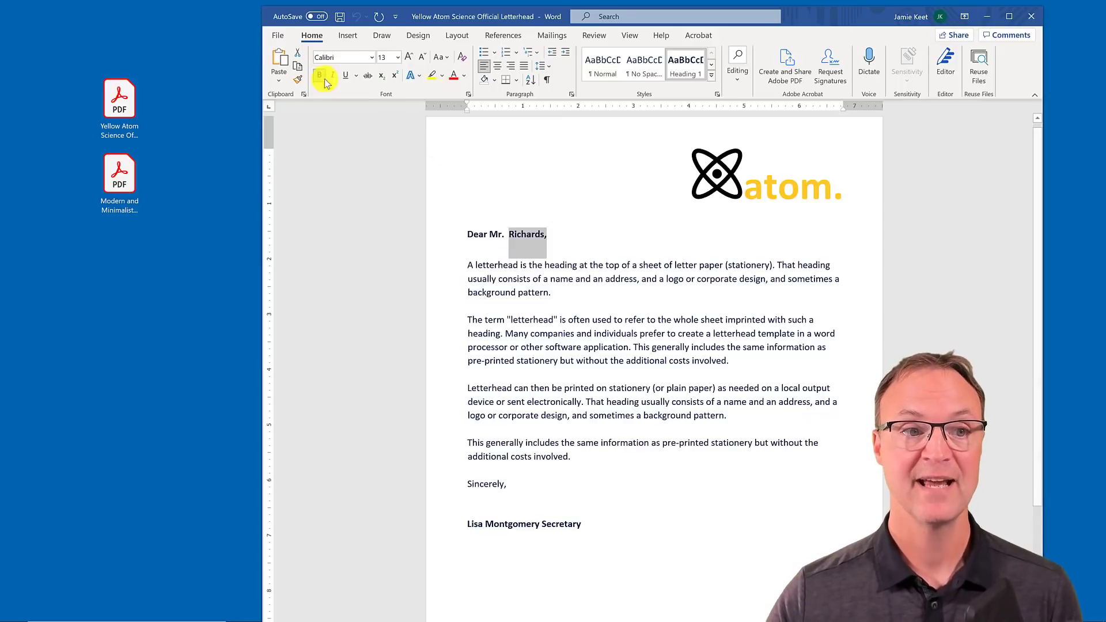
{"action": "left_click", "coordinate": [279, 36]}
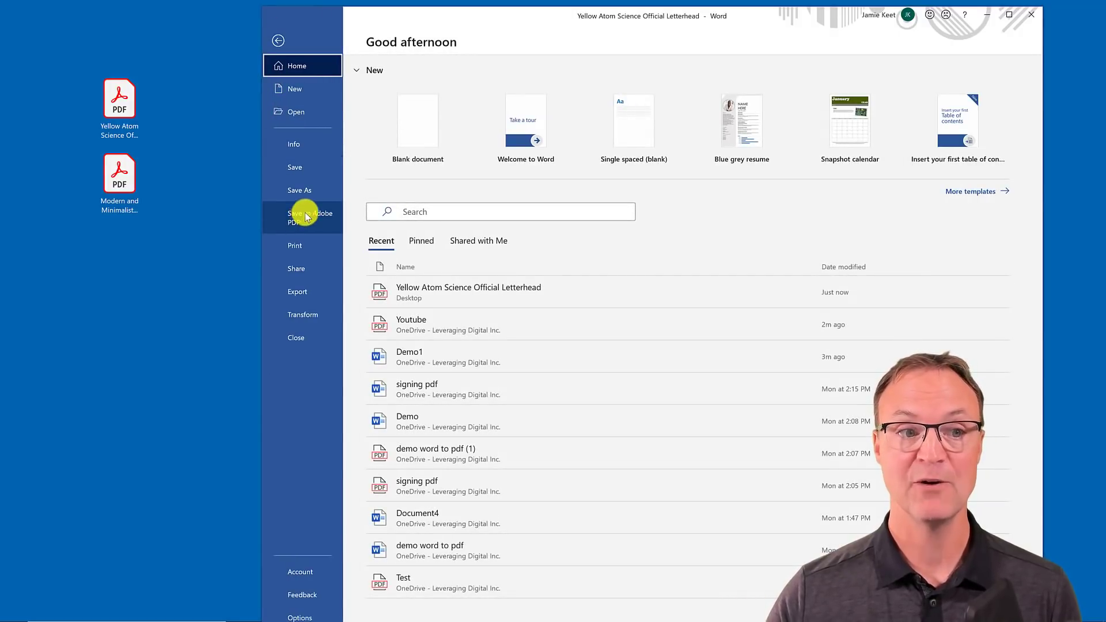
- Open the Youtube PDF from the OneDrive folder via File > Open
{"action": "left_click", "coordinate": [295, 113]}
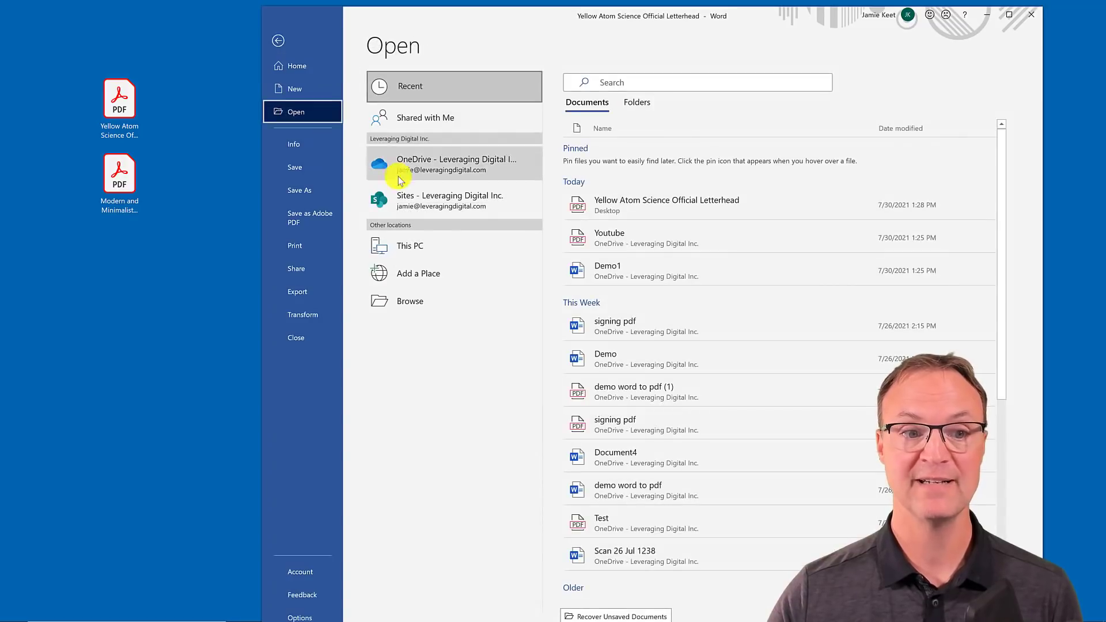
{"action": "left_click", "coordinate": [440, 161]}
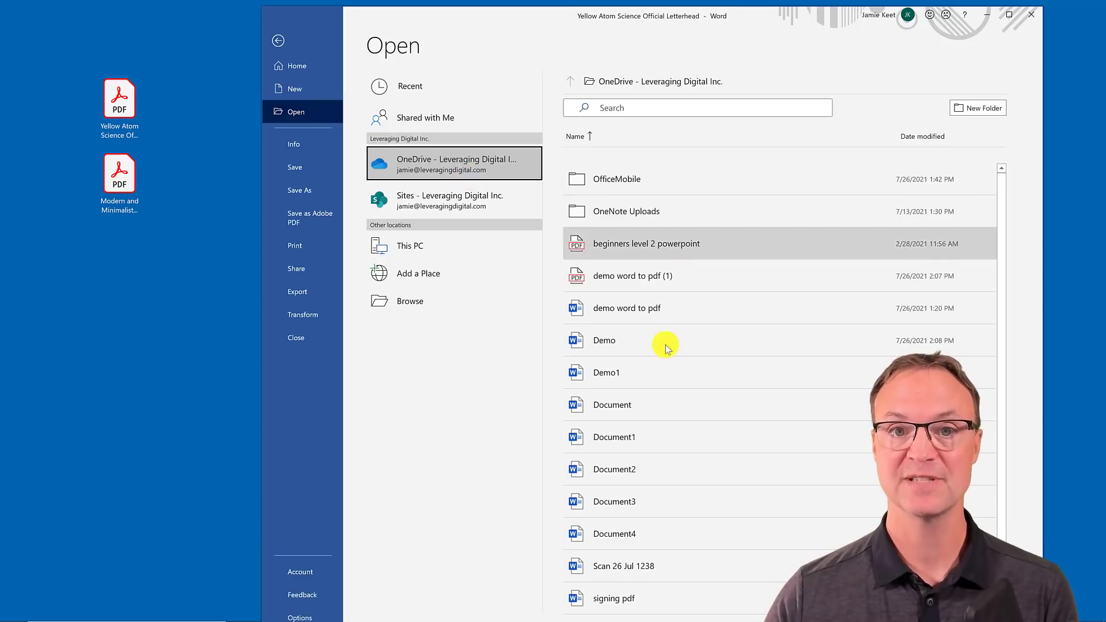
{"action": "scroll", "coordinate": [709, 432], "scroll_direction": "down", "scroll_amount": 1}
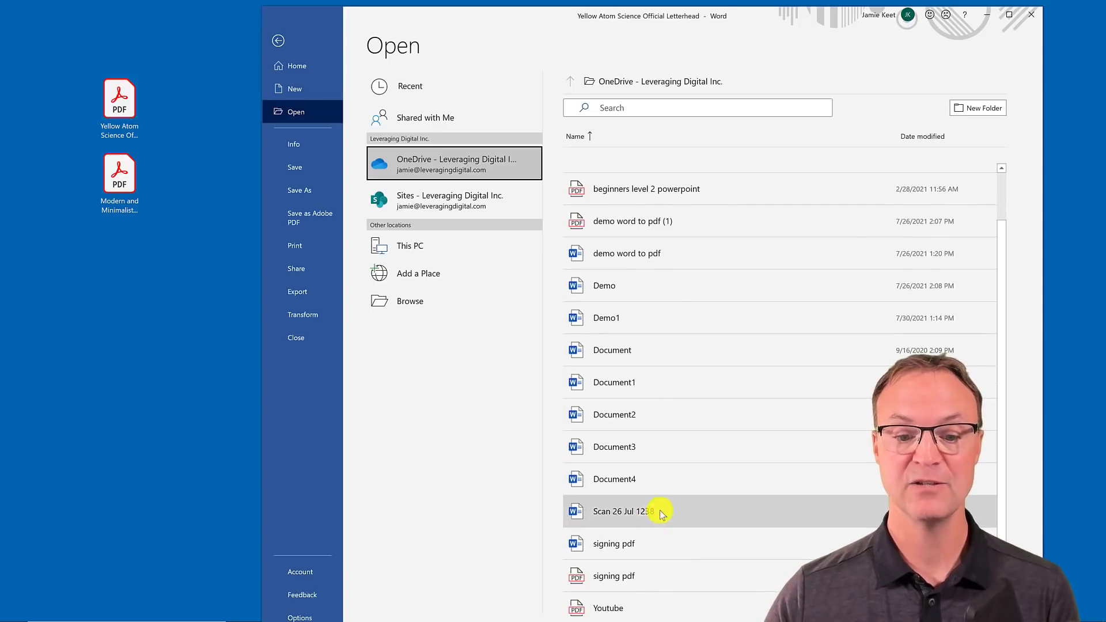
{"action": "left_click", "coordinate": [609, 609]}
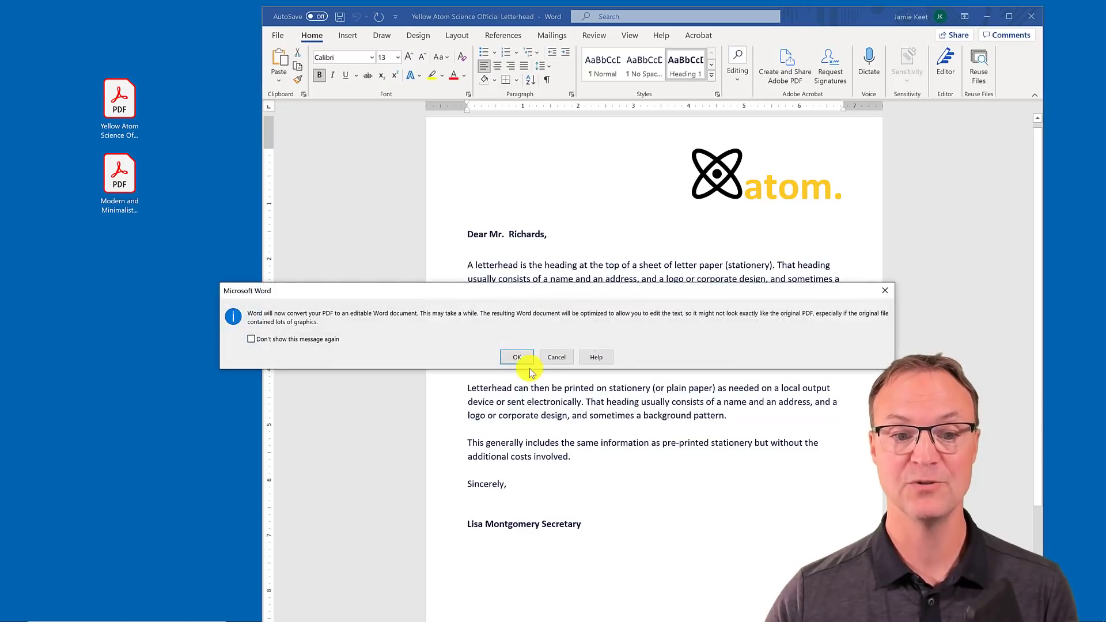
{"action": "left_click", "coordinate": [519, 358]}
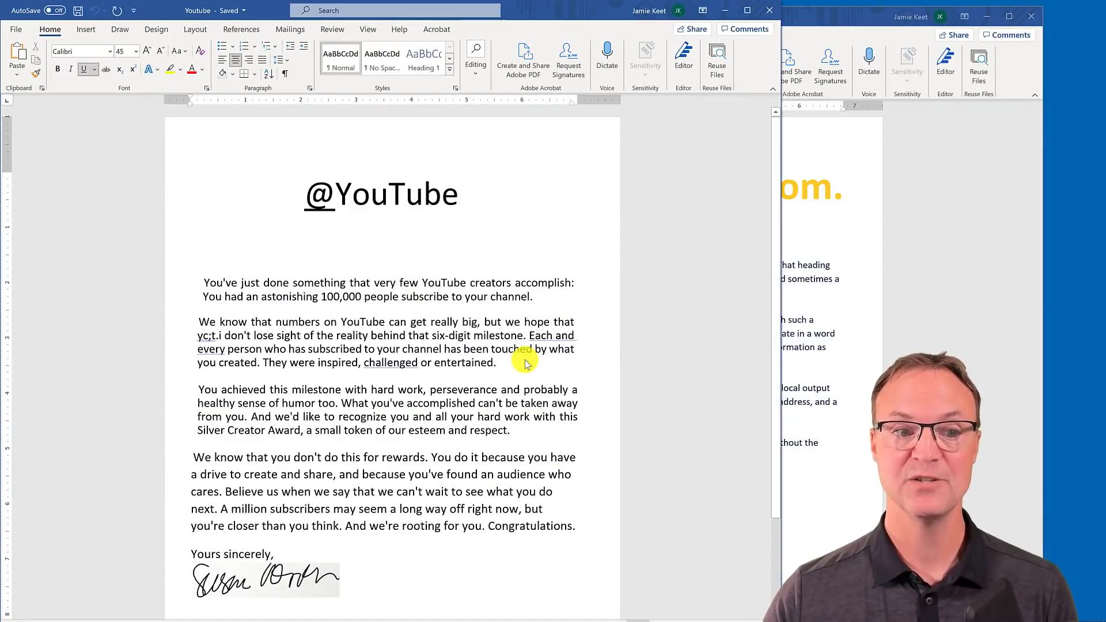
{"action": "scroll", "coordinate": [433, 504], "scroll_direction": "down", "scroll_amount": 1}
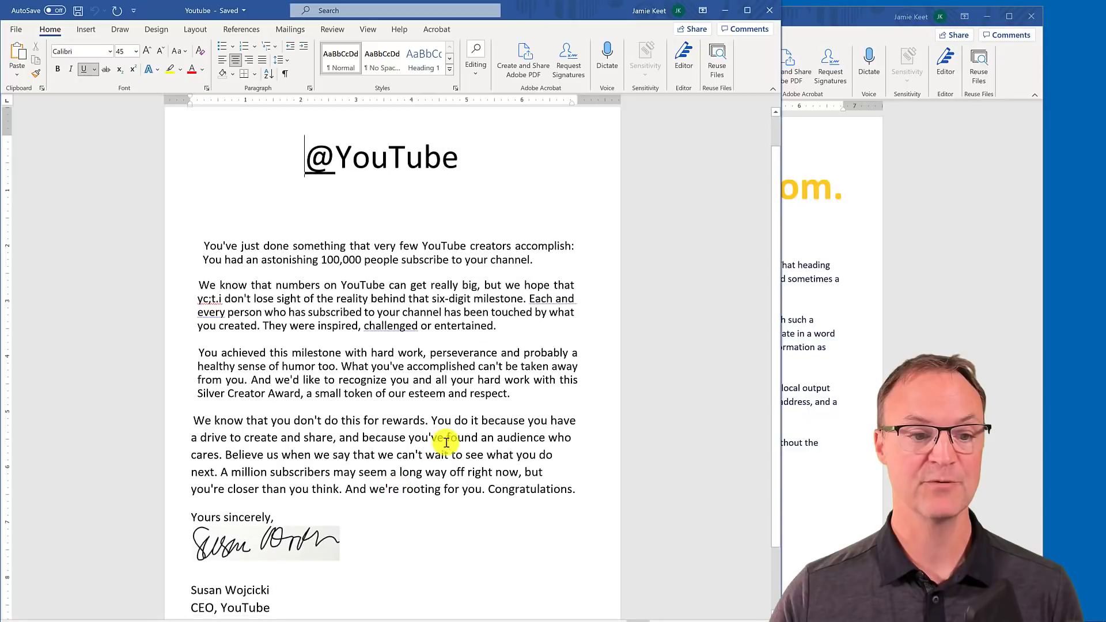
{"action": "left_click_drag", "start_coordinate": [574, 491], "coordinate": [279, 288]}
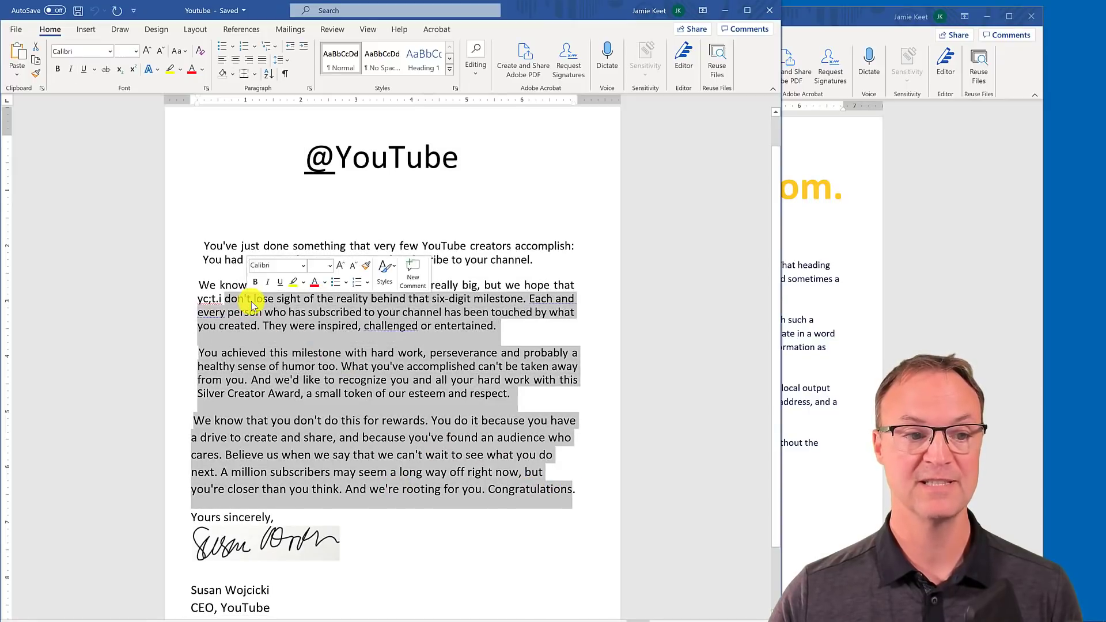
{"action": "left_click", "coordinate": [289, 326]}
- Scroll through the converted letter and select its signature image
{"action": "scroll", "coordinate": [257, 357], "scroll_direction": "down", "scroll_amount": 2}
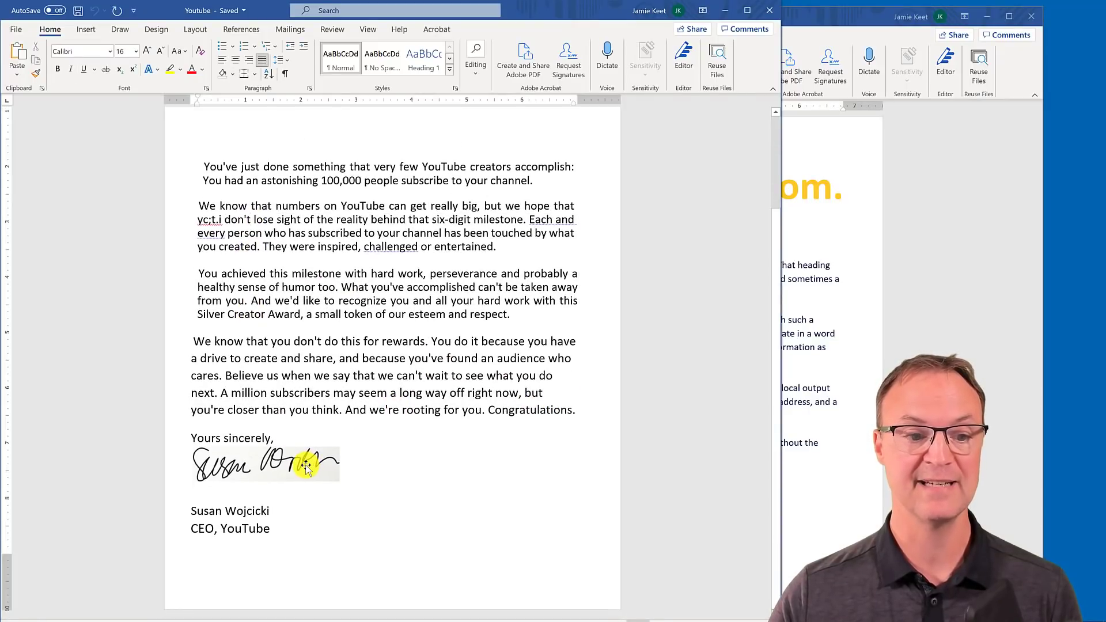
{"action": "scroll", "coordinate": [306, 467], "scroll_direction": "up", "scroll_amount": 1}
{"action": "left_click", "coordinate": [304, 509]}
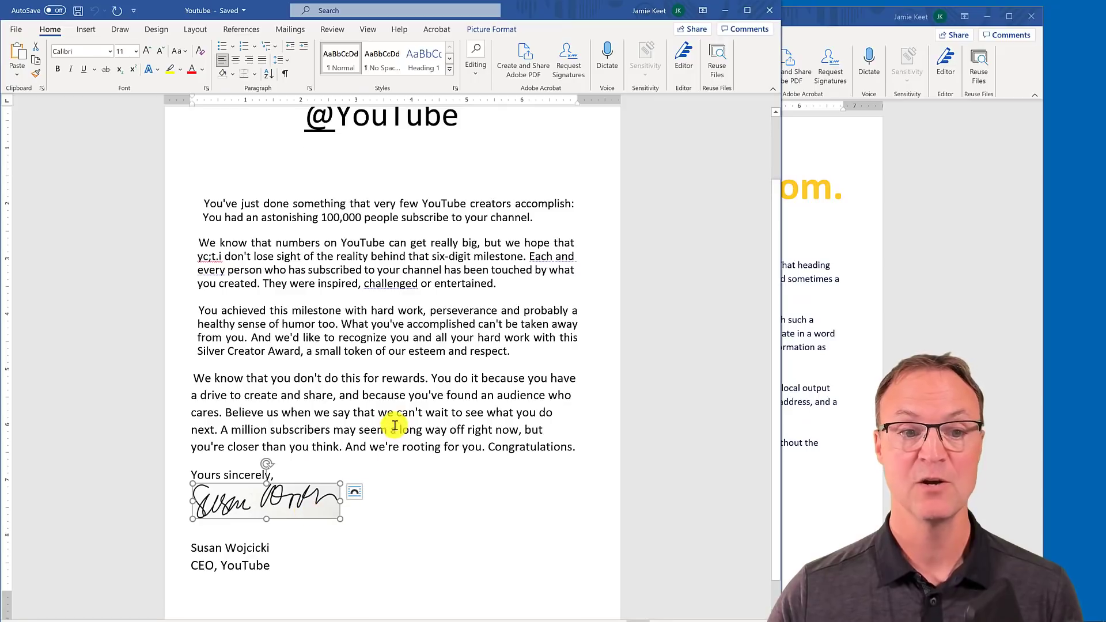
{"action": "scroll", "coordinate": [395, 426], "scroll_direction": "up", "scroll_amount": 2}
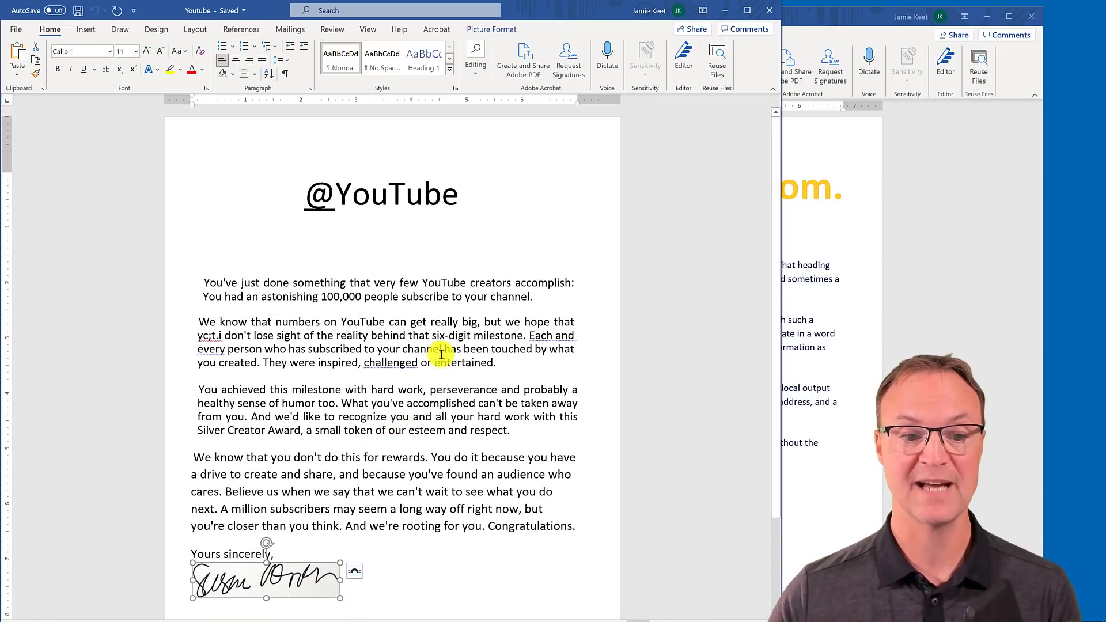
{"action": "scroll", "coordinate": [442, 354], "scroll_direction": "down", "scroll_amount": 2}
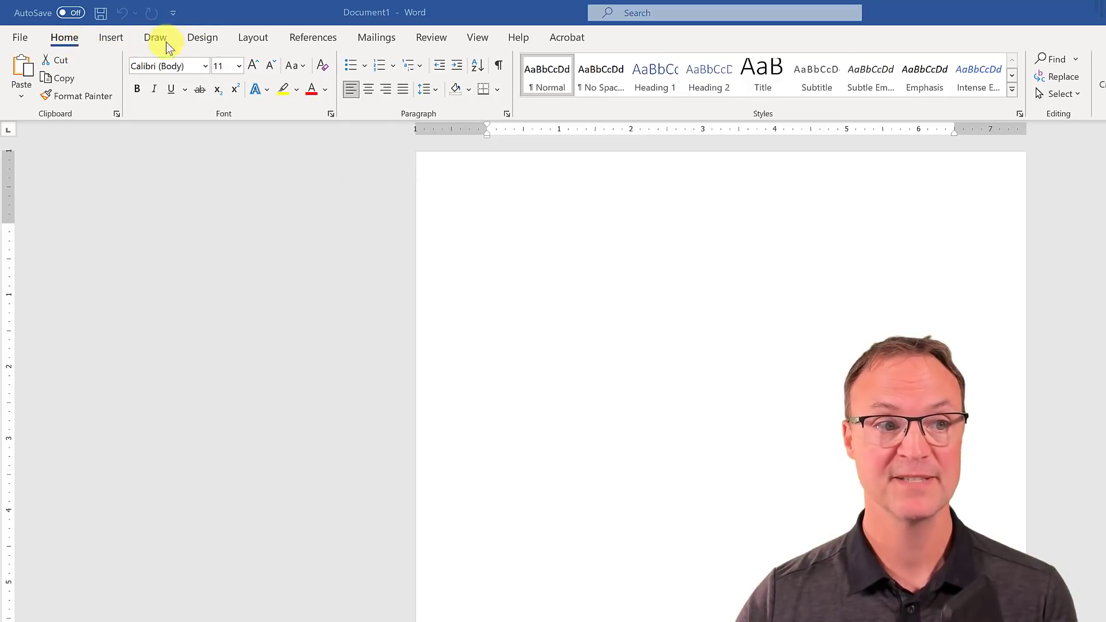
- Show the References tools for the empty Document1, with APA citation style
{"action": "left_click", "coordinate": [319, 40]}
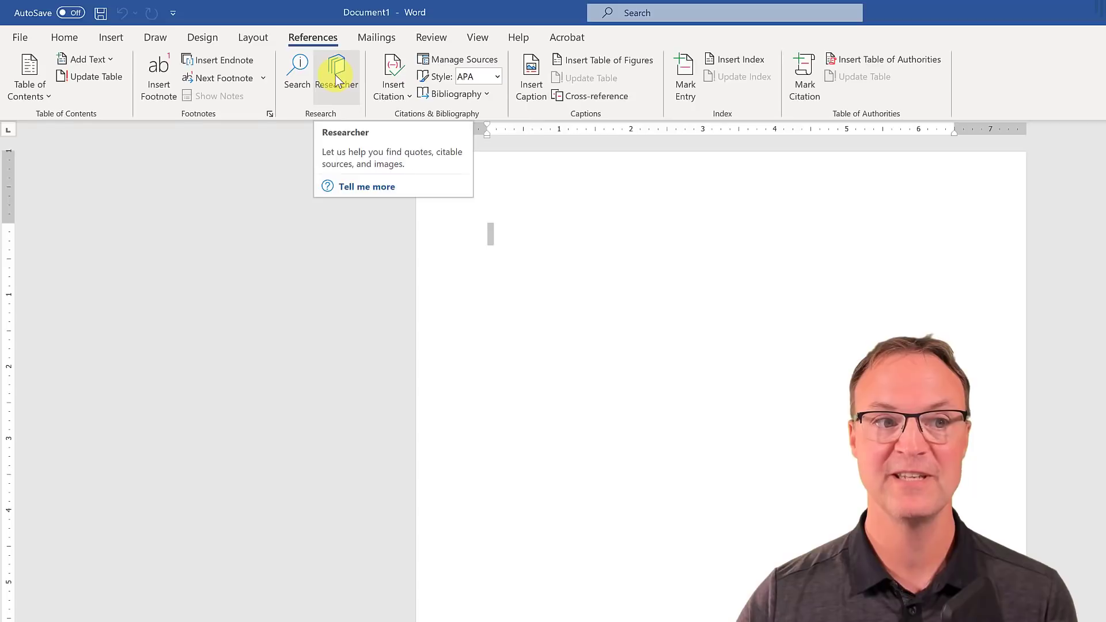
- Research 'are apples healthy', filter to Journals and open 'Apple phytochemicals and their health benefits'
{"action": "left_click", "coordinate": [260, 61]}
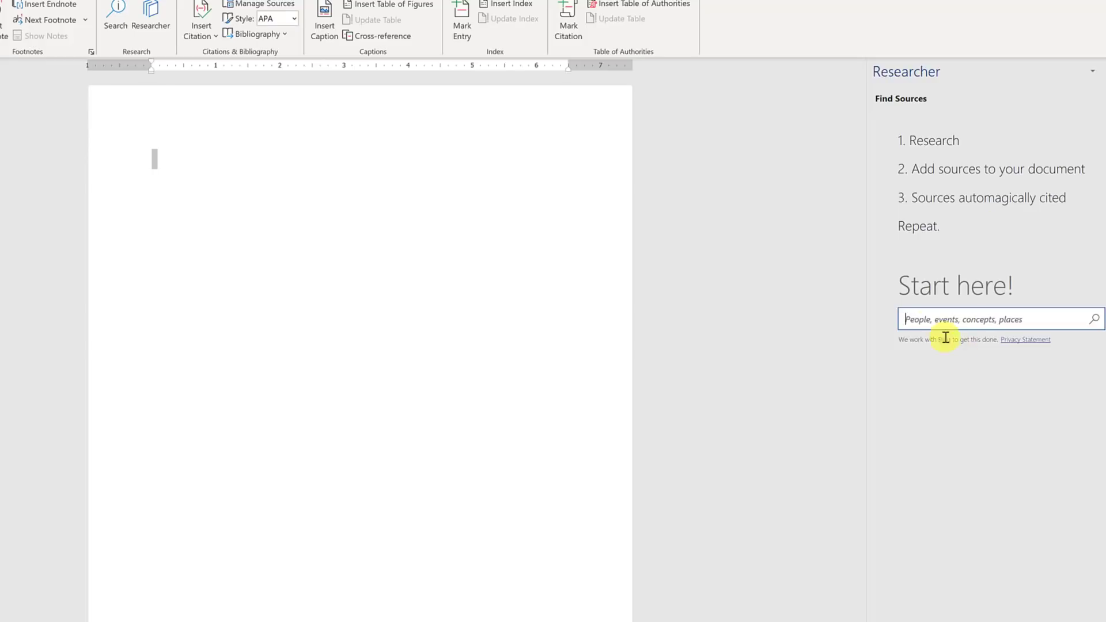
{"action": "left_click", "coordinate": [929, 325]}
{"action": "type", "text": "are apples healthy"}
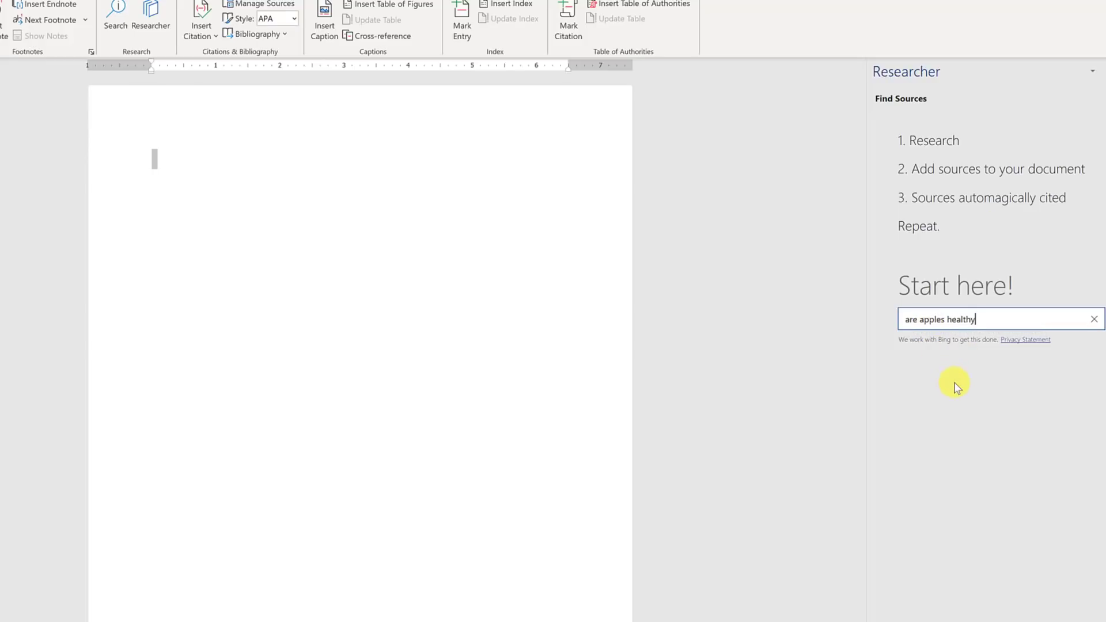
{"action": "key", "text": "Return"}
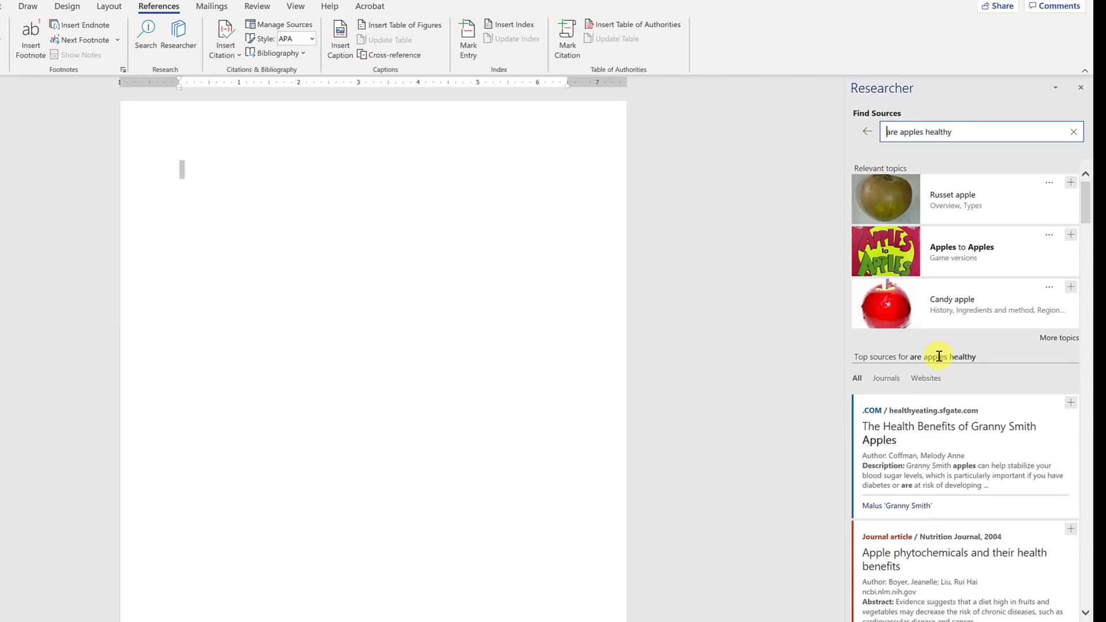
{"action": "left_click", "coordinate": [887, 381]}
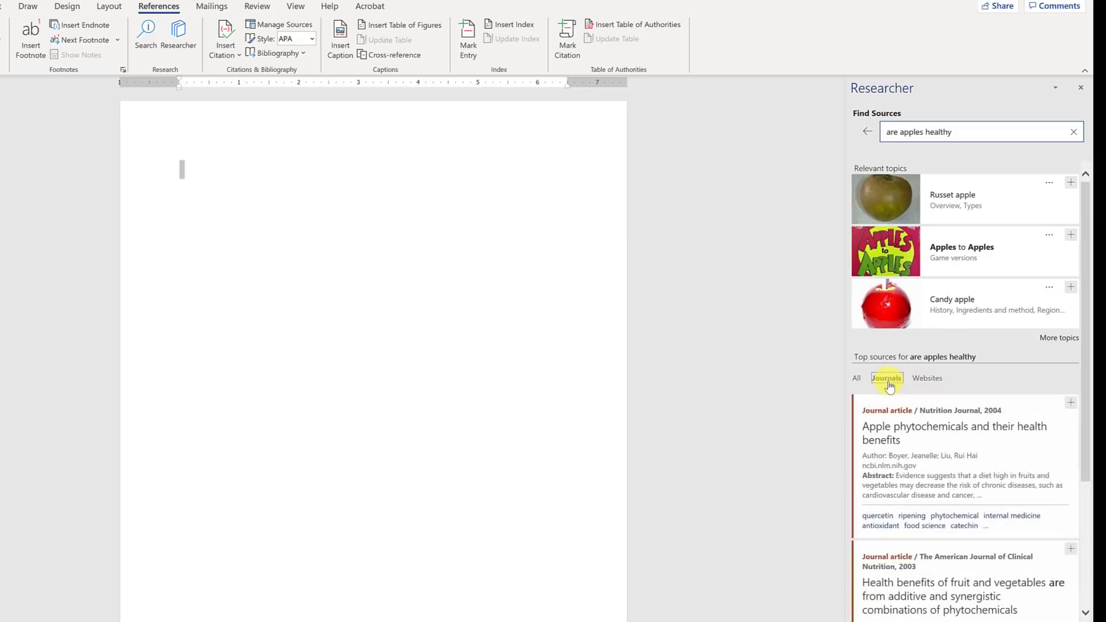
{"action": "left_click", "coordinate": [960, 448]}
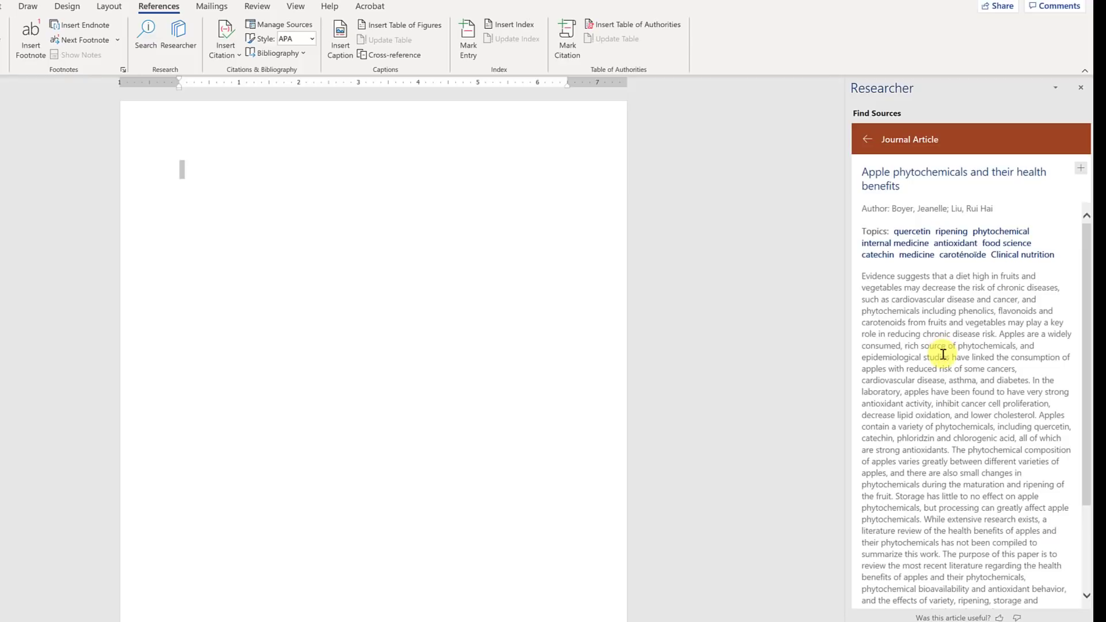
{"action": "scroll", "coordinate": [942, 355], "scroll_direction": "down", "scroll_amount": 3}
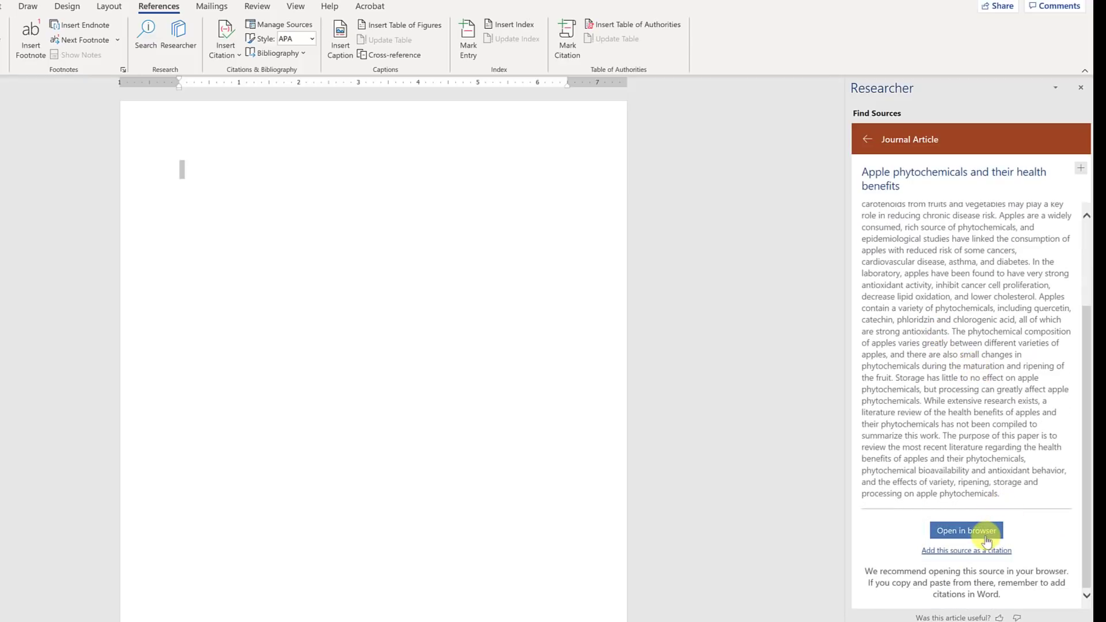
- Insert the Boyer and Liu article citation and switch the citation style from APA to MLA
{"action": "left_click", "coordinate": [935, 552]}
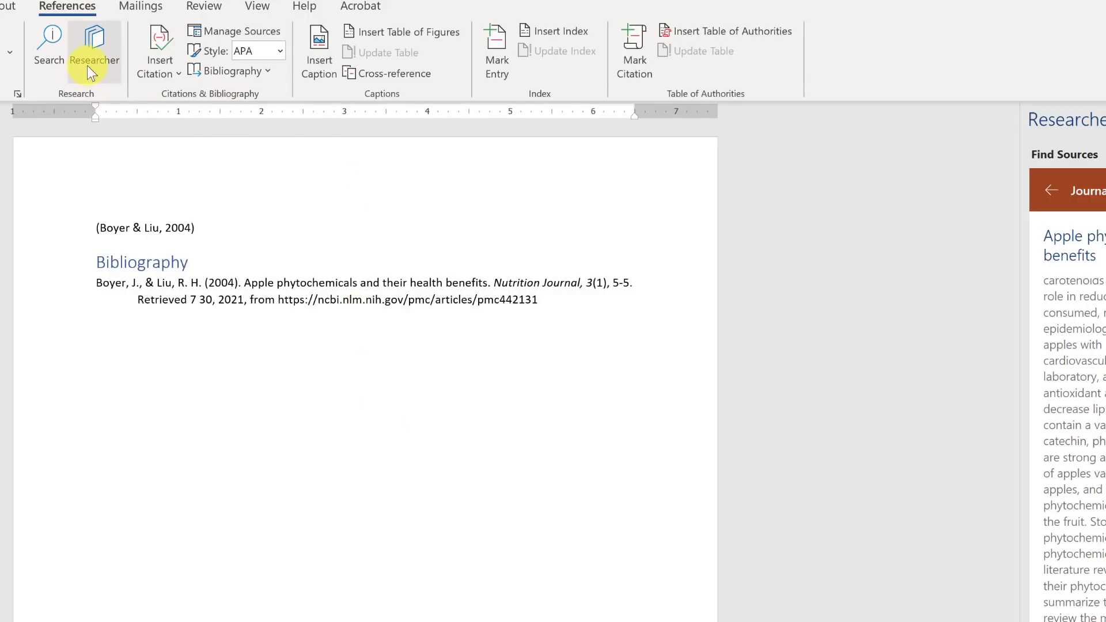
{"action": "left_click", "coordinate": [157, 71]}
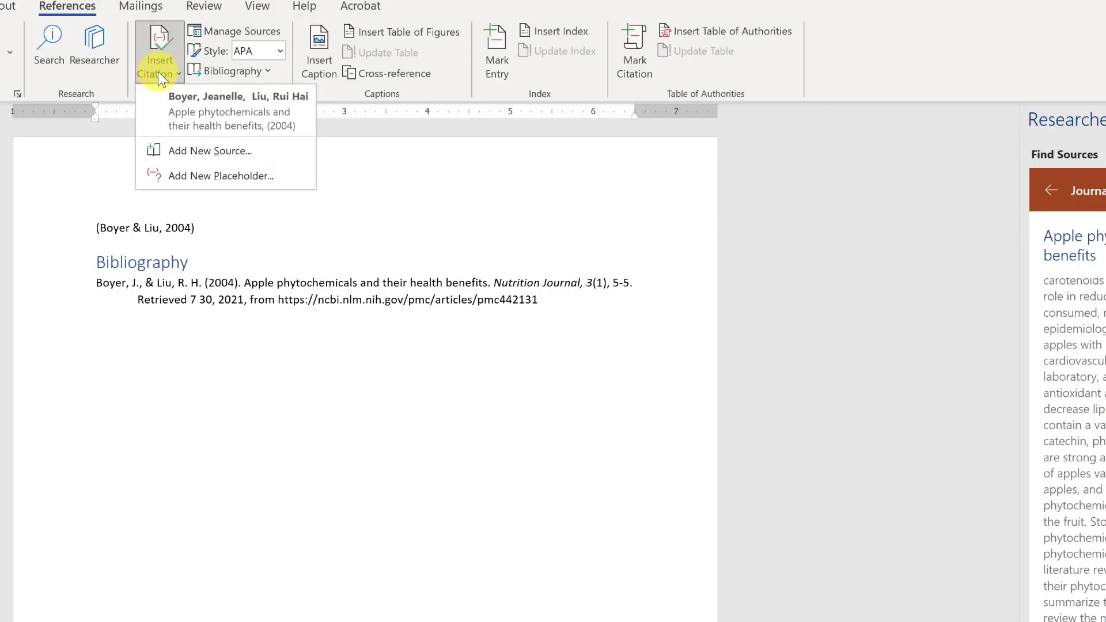
{"action": "left_click", "coordinate": [218, 148]}
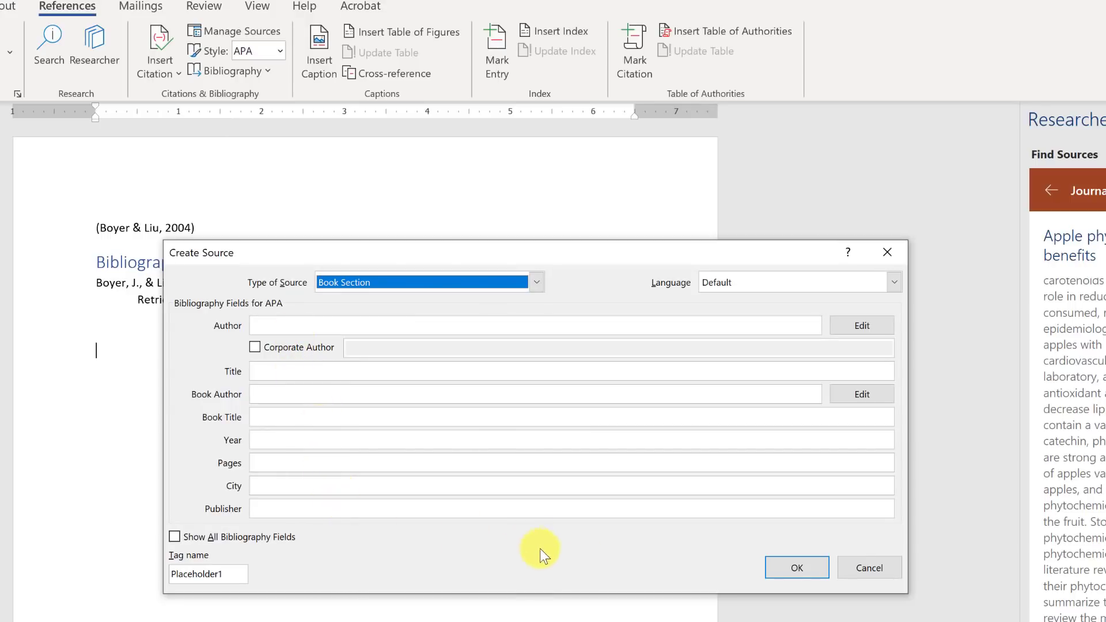
{"action": "left_click", "coordinate": [863, 568]}
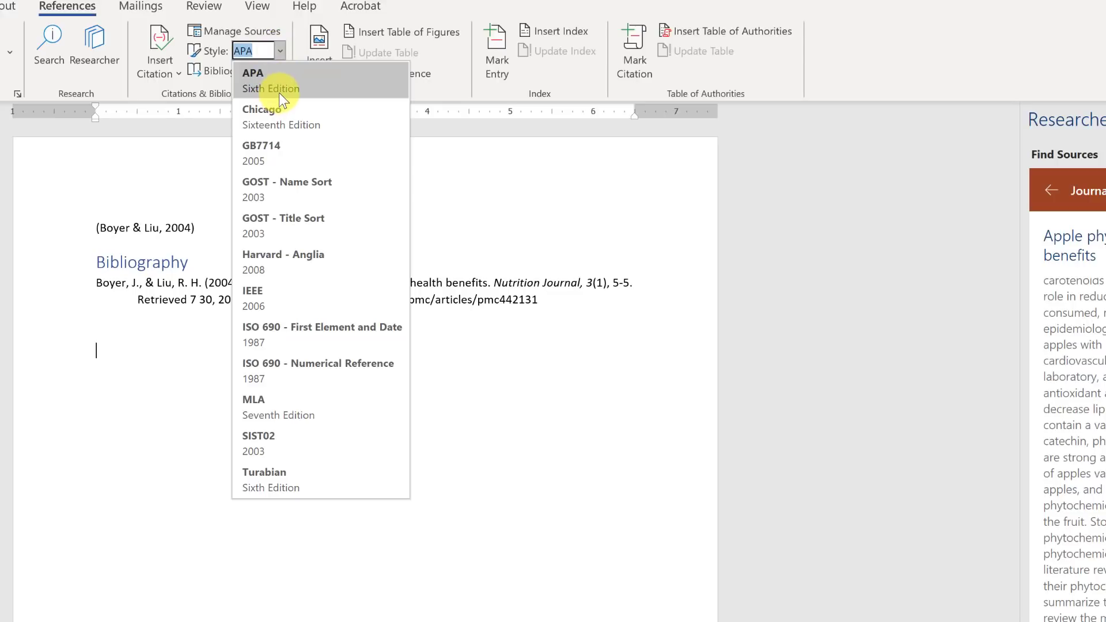
{"action": "left_click", "coordinate": [331, 417]}
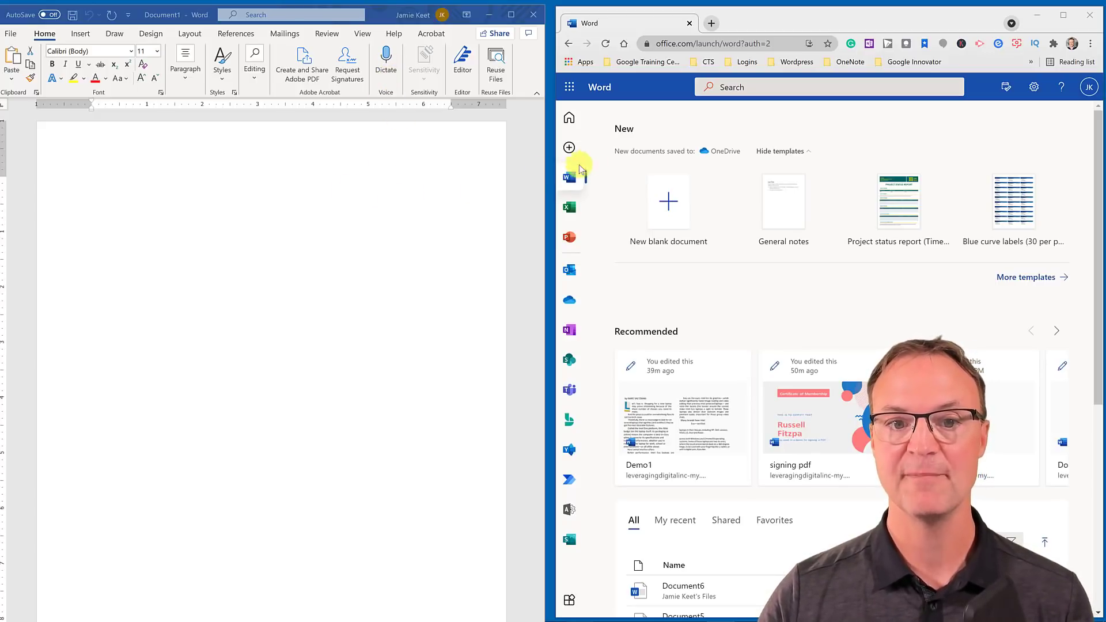
- Create a new blank Word document on office.com and maximize the Chrome window
{"action": "left_click", "coordinate": [685, 125]}
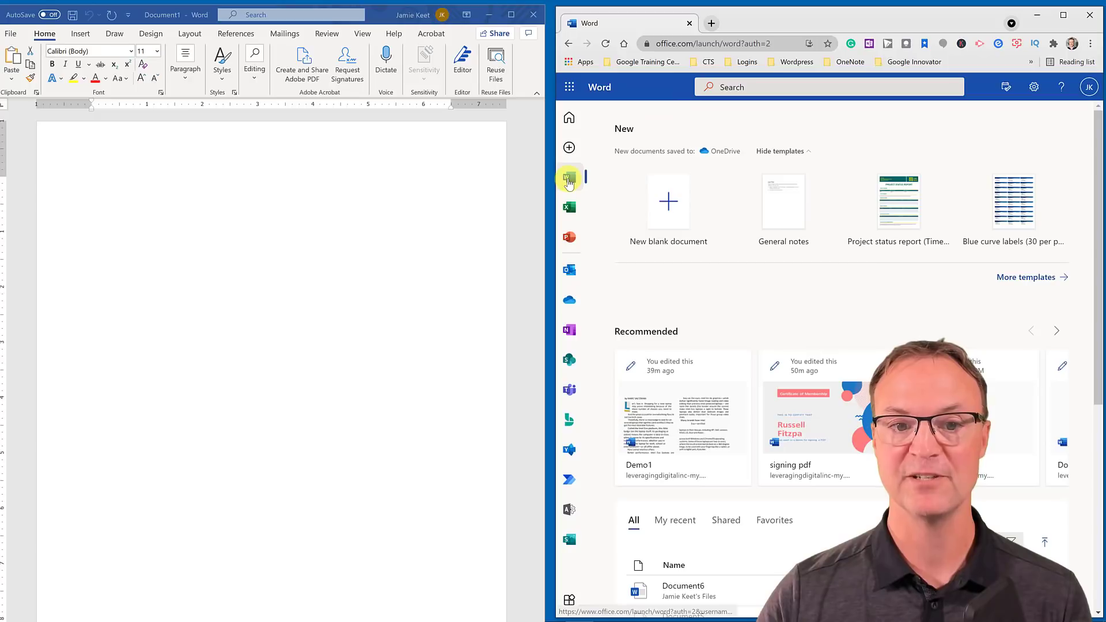
{"action": "left_click", "coordinate": [668, 217]}
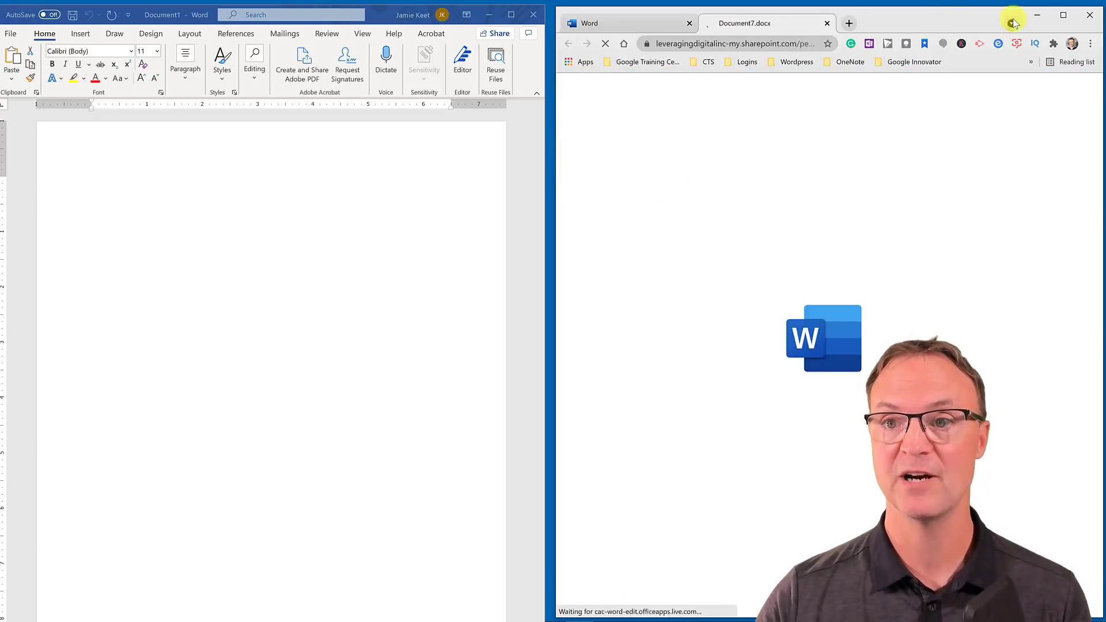
{"action": "left_click", "coordinate": [1058, 18]}
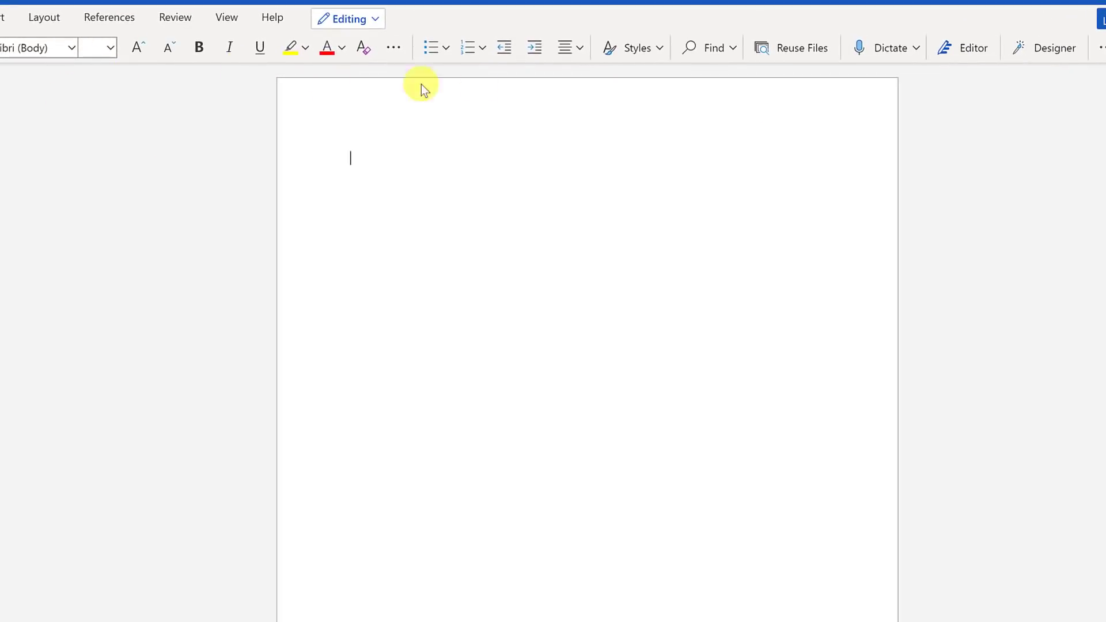
- Record a short audio clip in the Transcribe pane and save it for transcription
{"action": "left_click", "coordinate": [917, 49]}
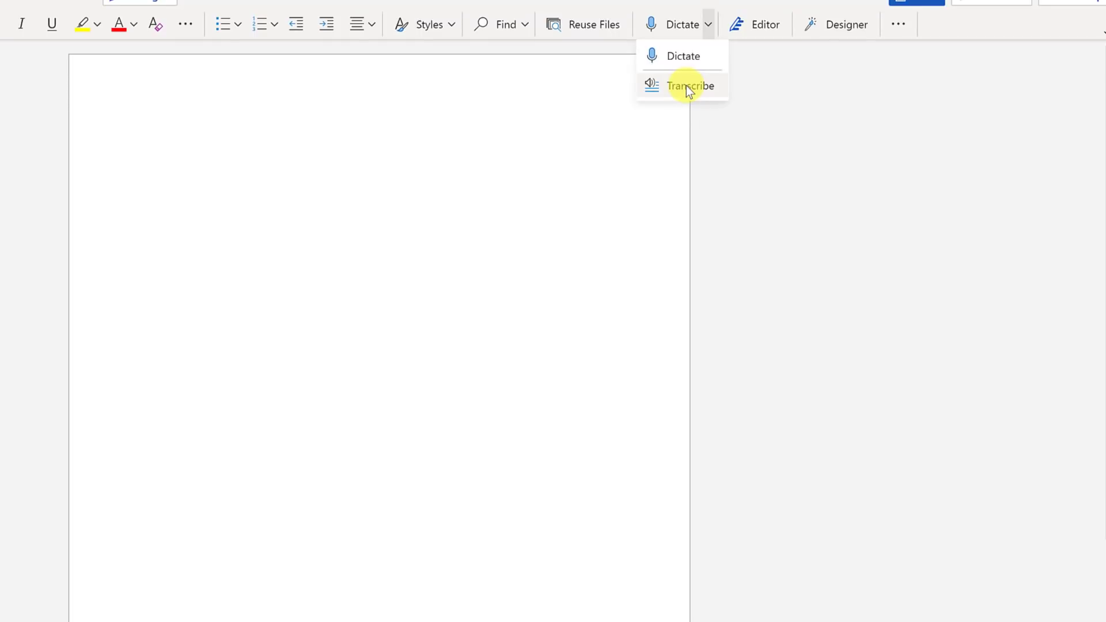
{"action": "left_click", "coordinate": [687, 87]}
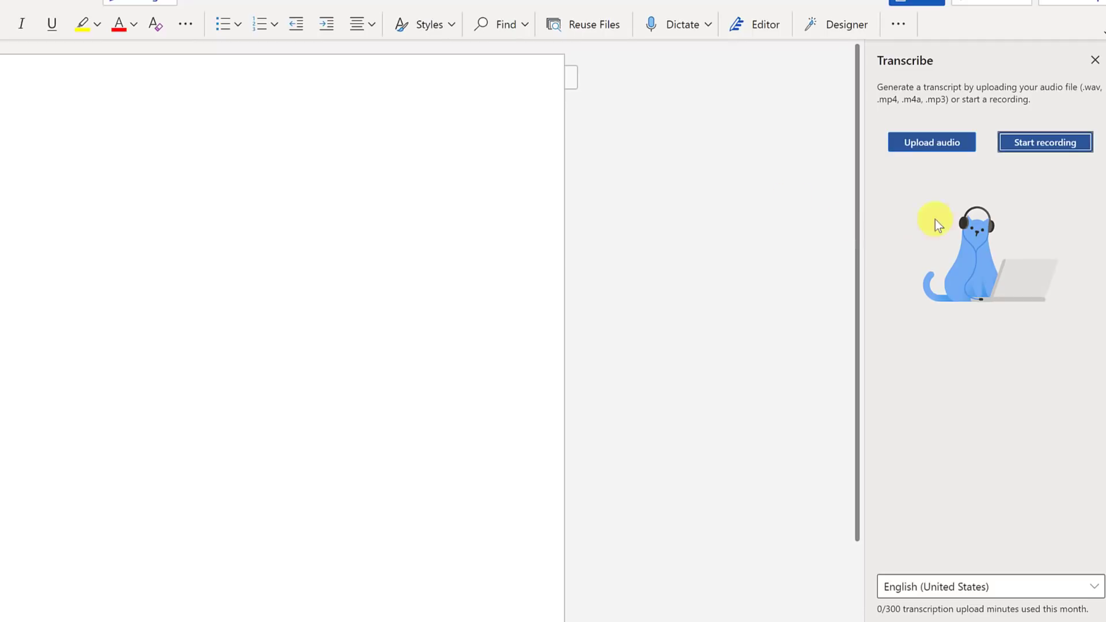
{"action": "left_click", "coordinate": [1045, 149]}
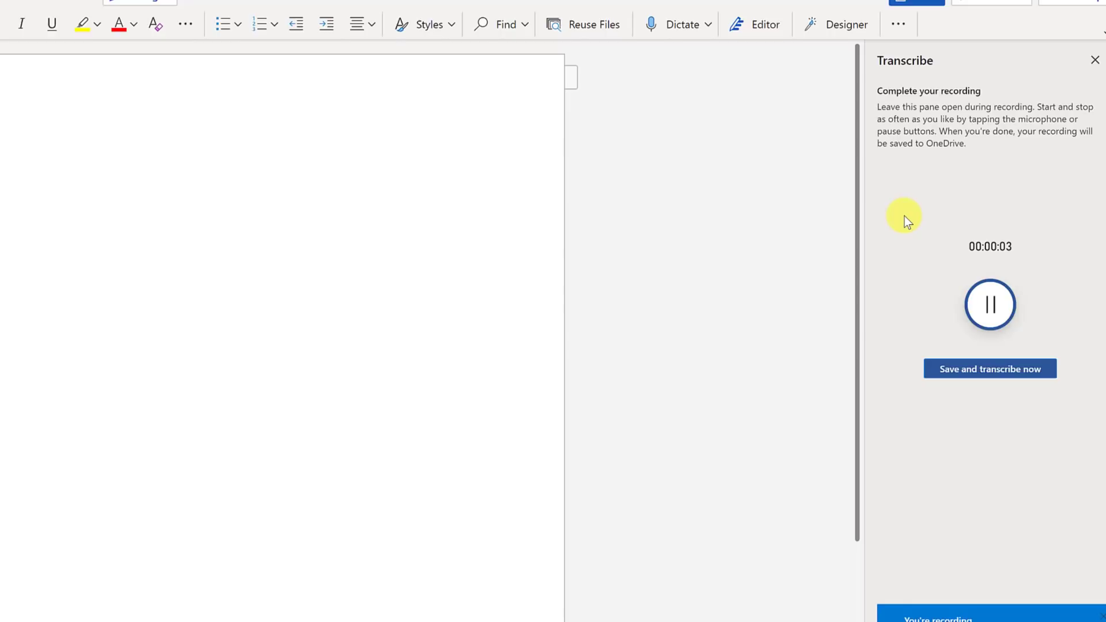
{"action": "left_click", "coordinate": [995, 373]}
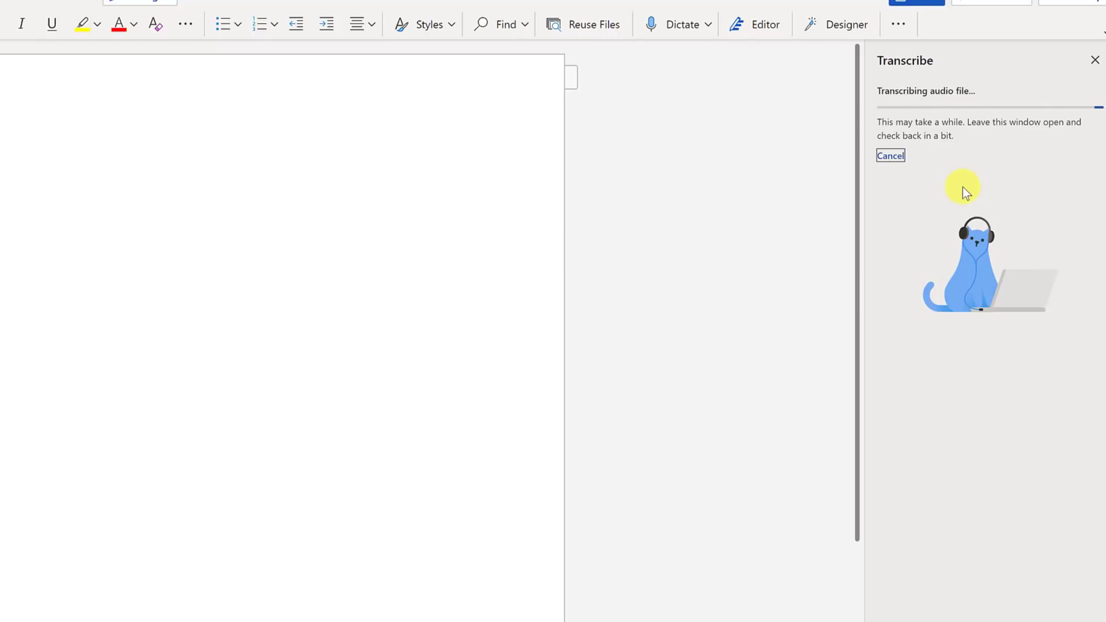
- Edit the Speaker 1 transcript entry and add it to Document7 with its 00:00:00 heading
{"action": "mouse_move", "coordinate": [900, 226]}
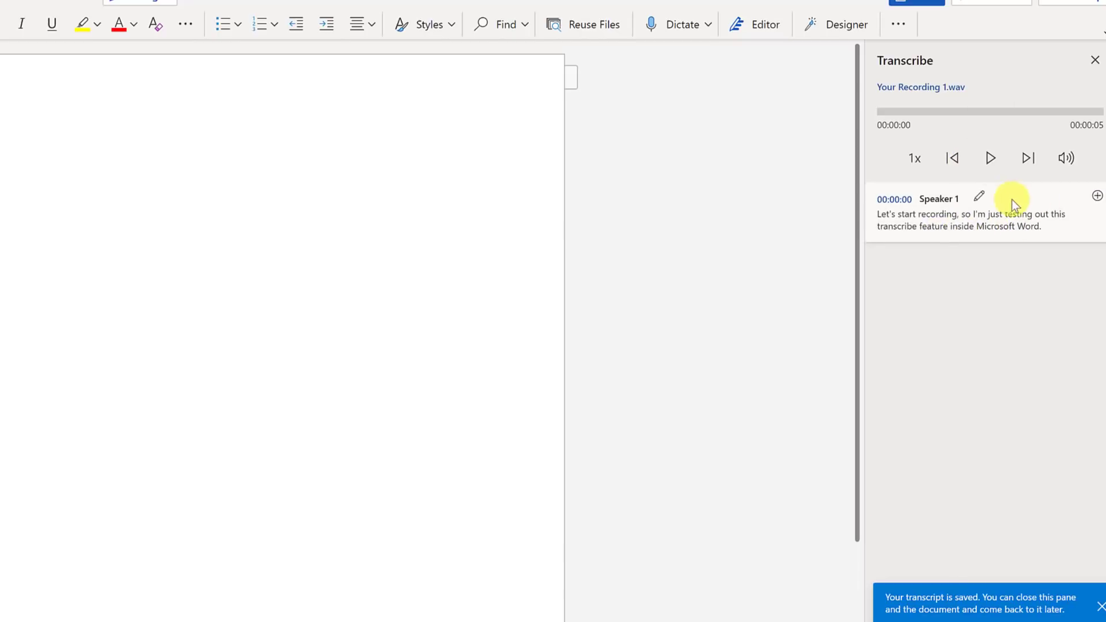
{"action": "left_click", "coordinate": [980, 199]}
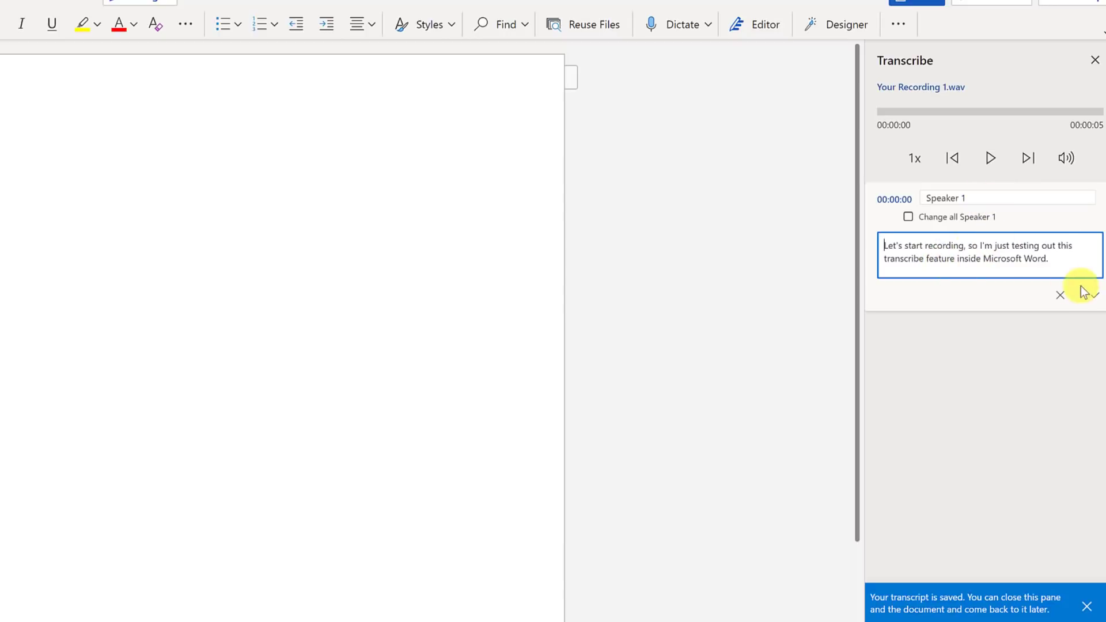
{"action": "left_click", "coordinate": [1093, 300]}
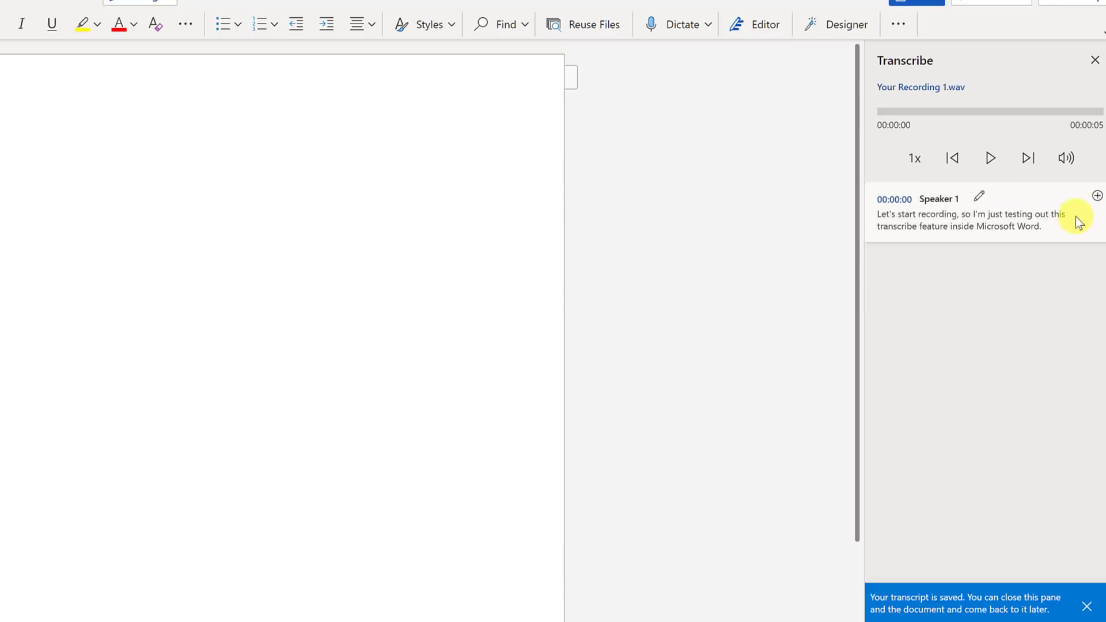
{"action": "left_click", "coordinate": [1097, 196]}
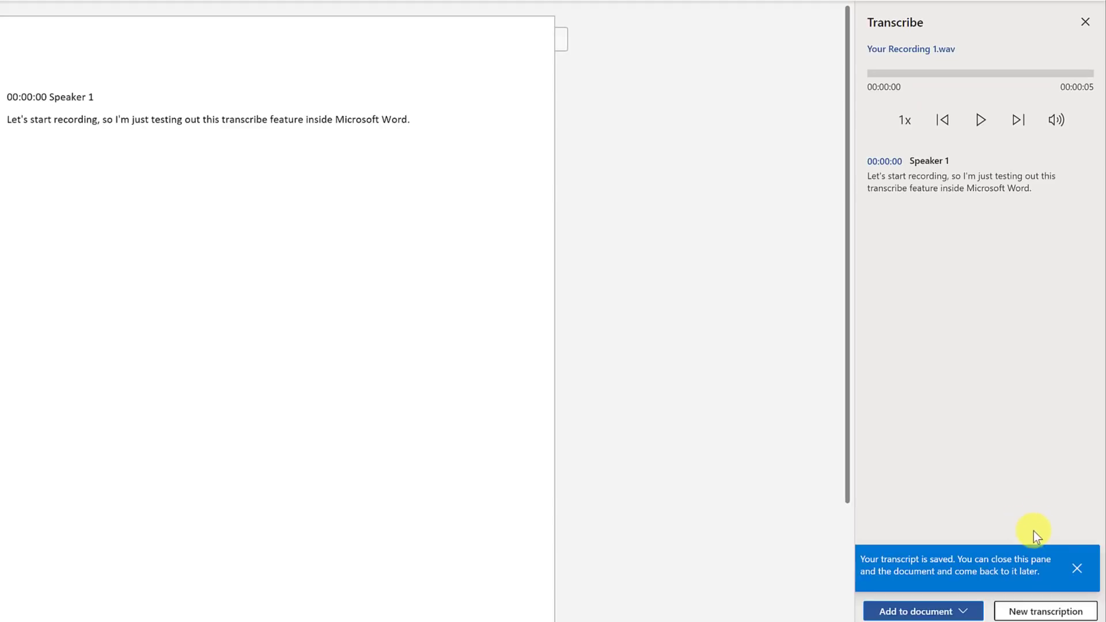
- Discard the current transcript and transcribe the uploaded 0000how to use the office app.m4a recording
{"action": "left_click", "coordinate": [1029, 611]}
{"action": "left_click", "coordinate": [982, 250]}
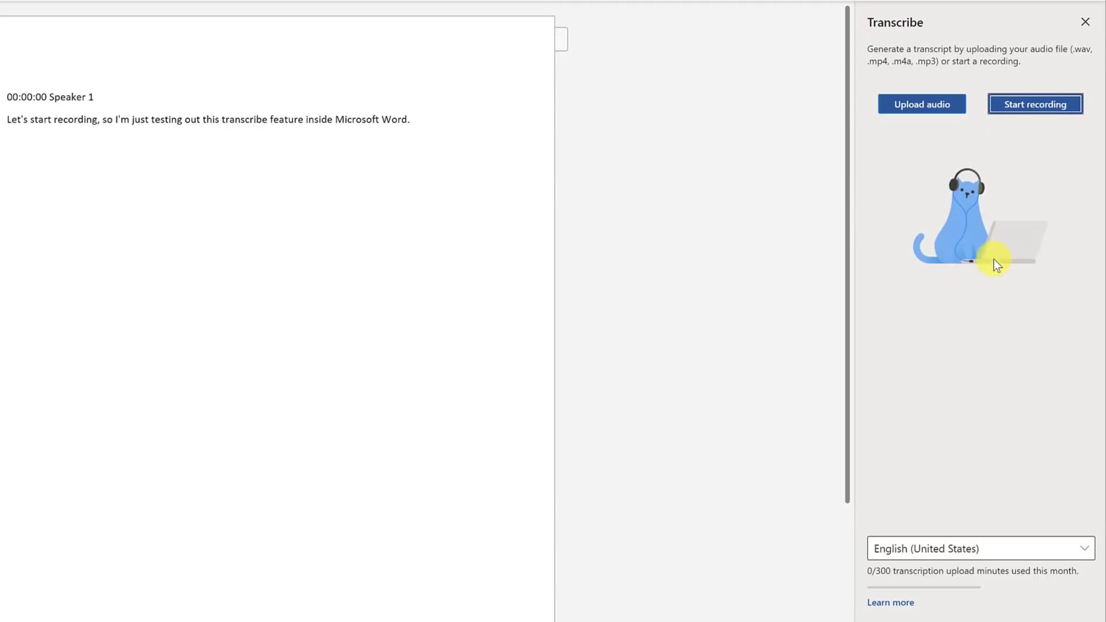
{"action": "left_click", "coordinate": [929, 104]}
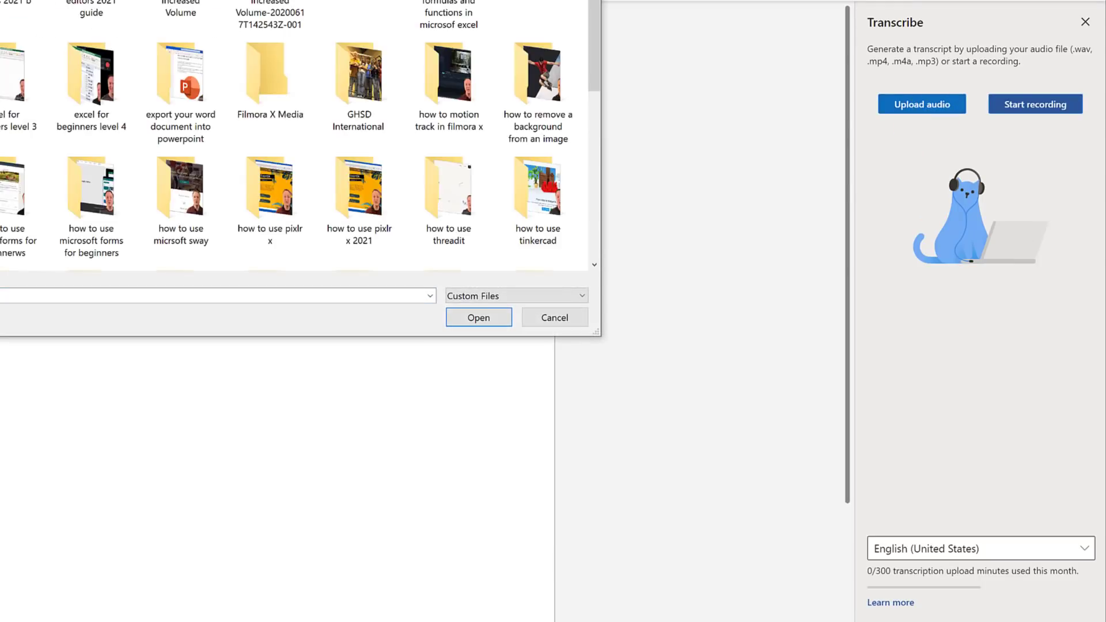
{"action": "scroll", "coordinate": [288, 138], "scroll_direction": "down", "scroll_amount": 10}
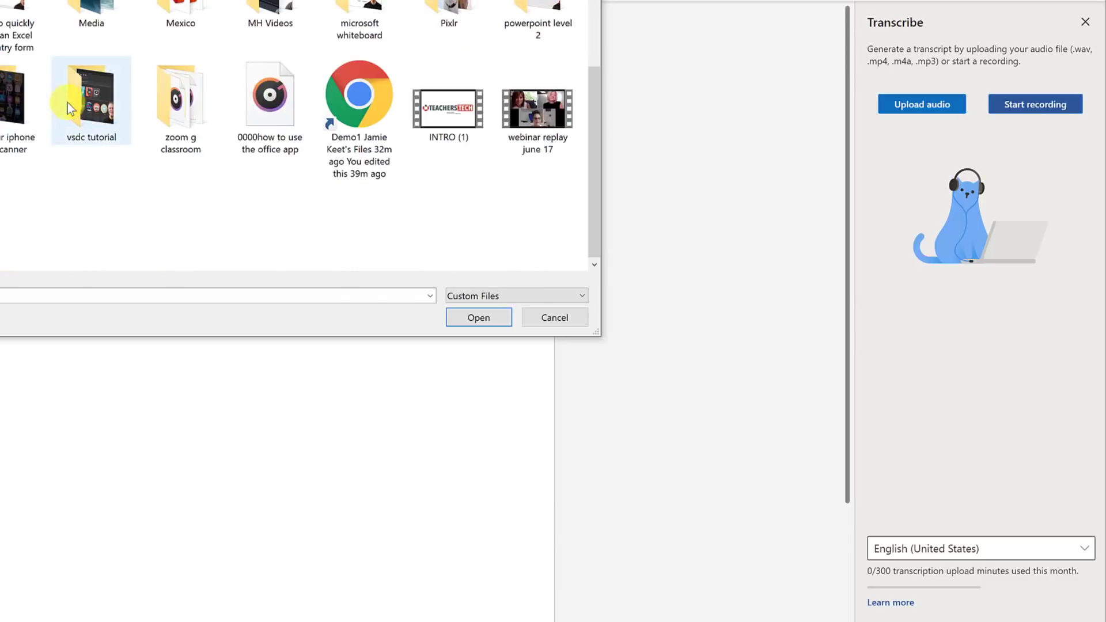
{"action": "left_click", "coordinate": [282, 99]}
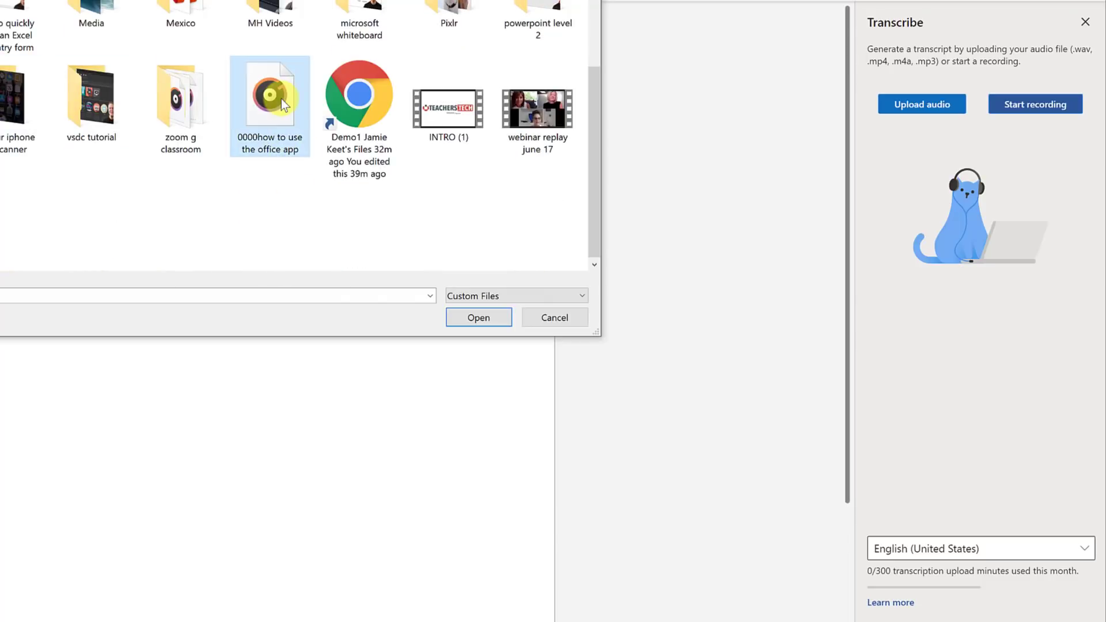
{"action": "double_click", "coordinate": [281, 99]}
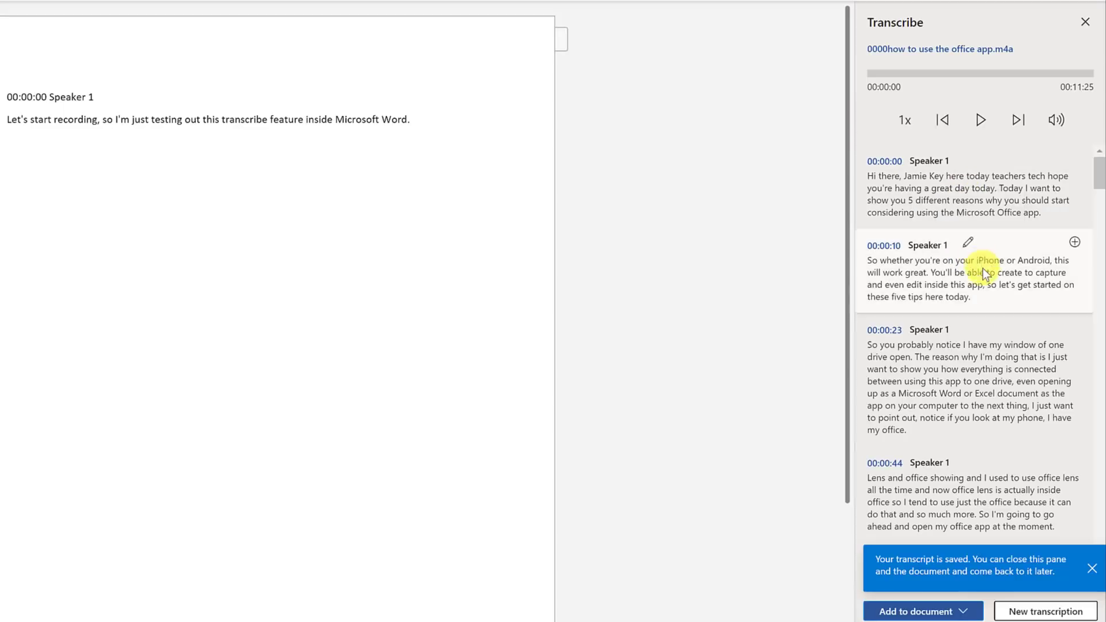
{"action": "scroll", "coordinate": [990, 343], "scroll_direction": "down", "scroll_amount": 10}
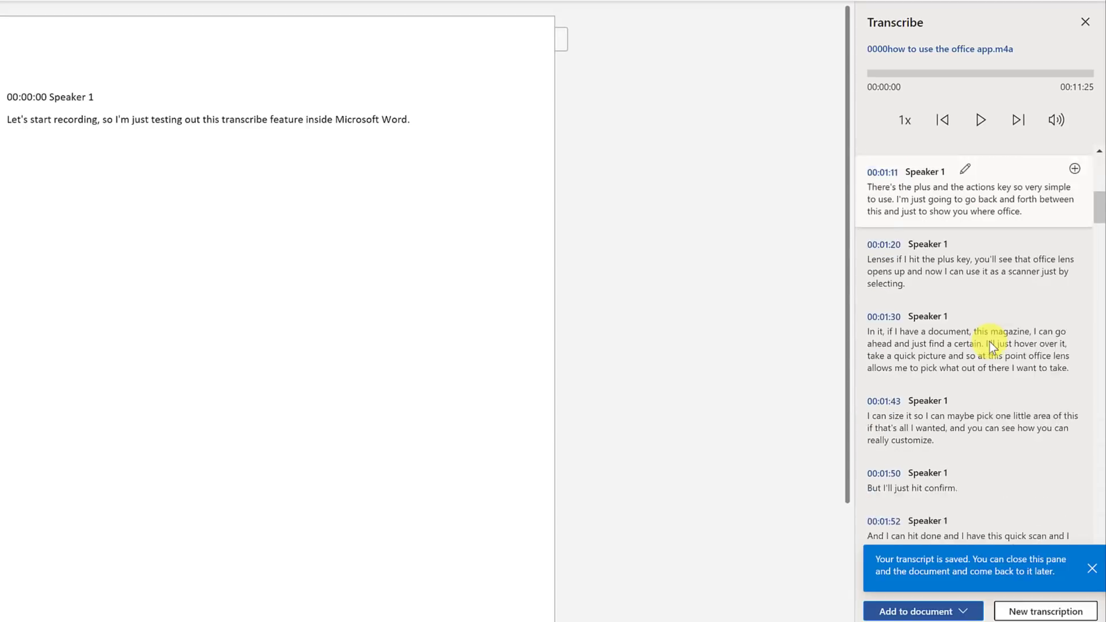
{"action": "scroll", "coordinate": [990, 341], "scroll_direction": "down", "scroll_amount": 12}
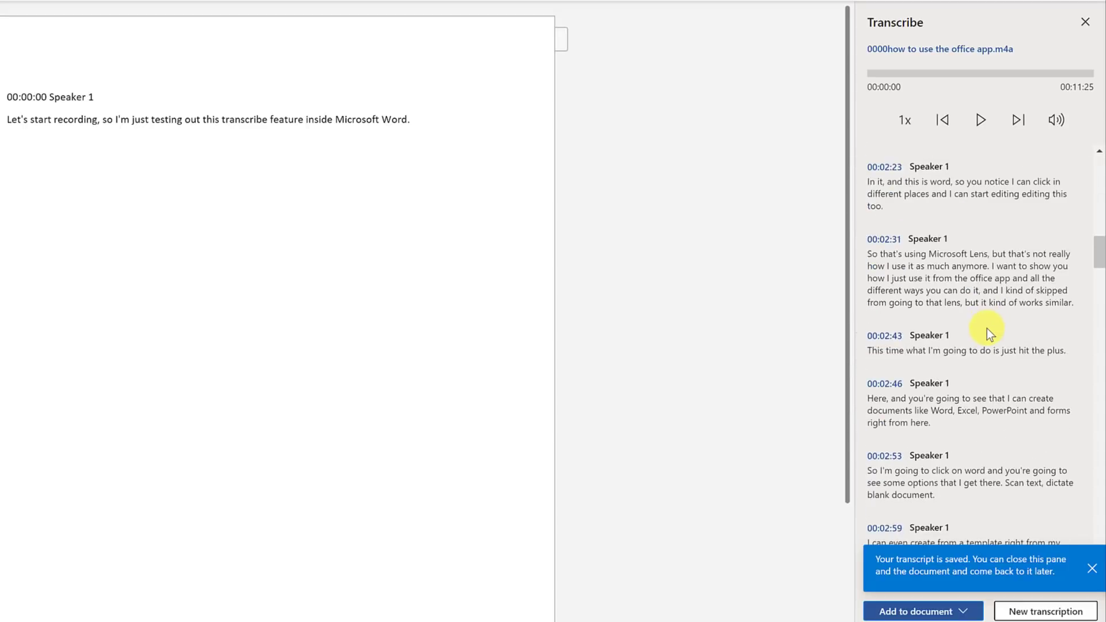
{"action": "scroll", "coordinate": [987, 328], "scroll_direction": "down", "scroll_amount": 8}
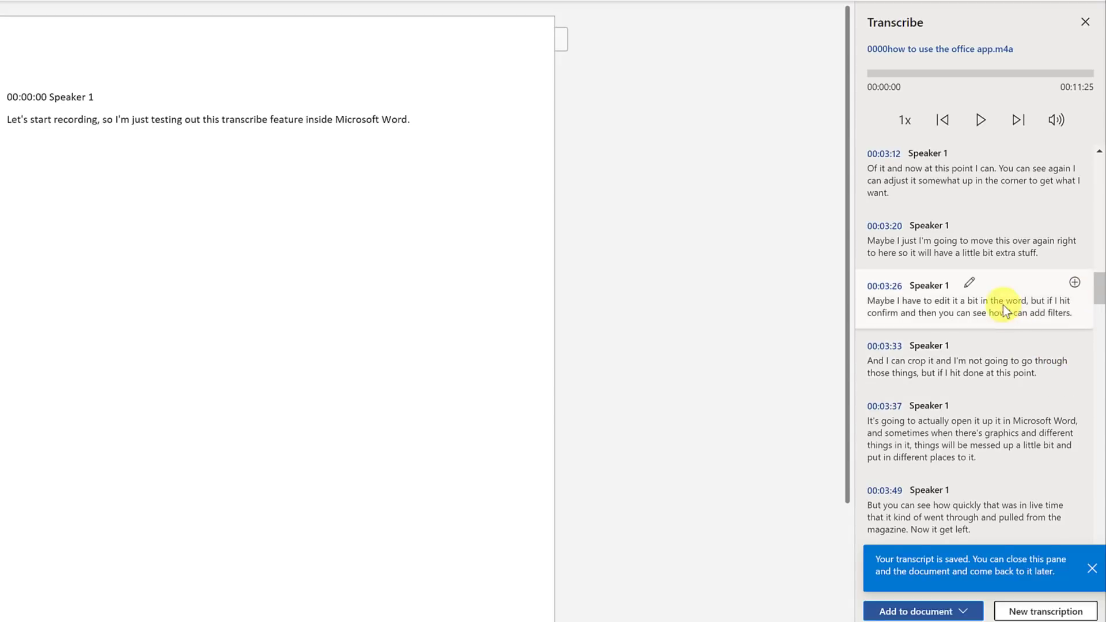
{"action": "scroll", "coordinate": [1002, 305], "scroll_direction": "up", "scroll_amount": 15}
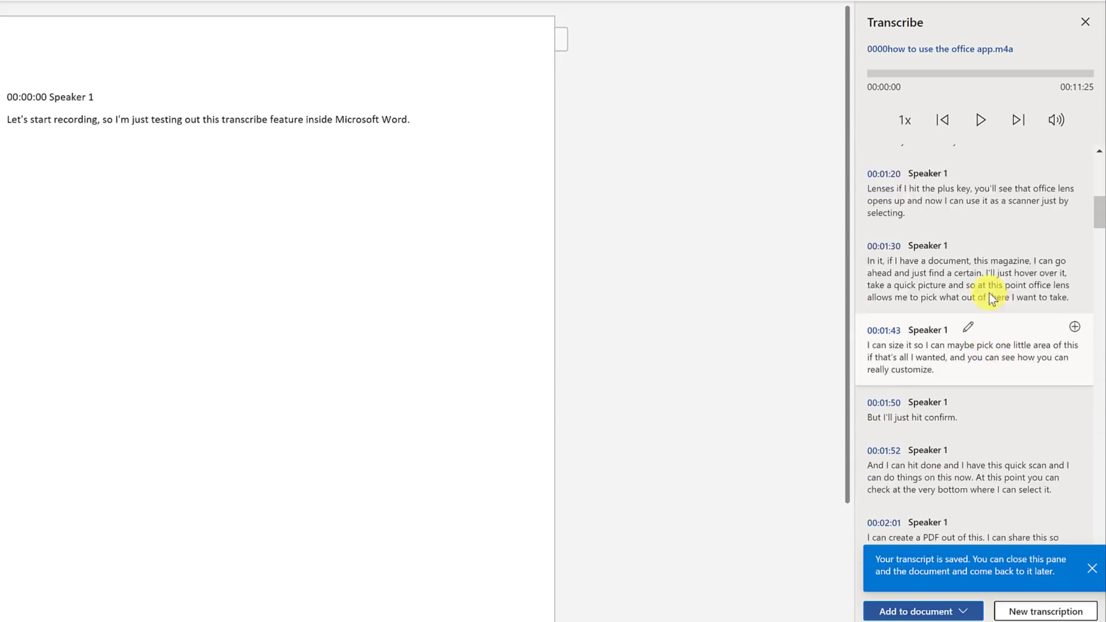
{"action": "scroll", "coordinate": [990, 293], "scroll_direction": "up", "scroll_amount": 8}
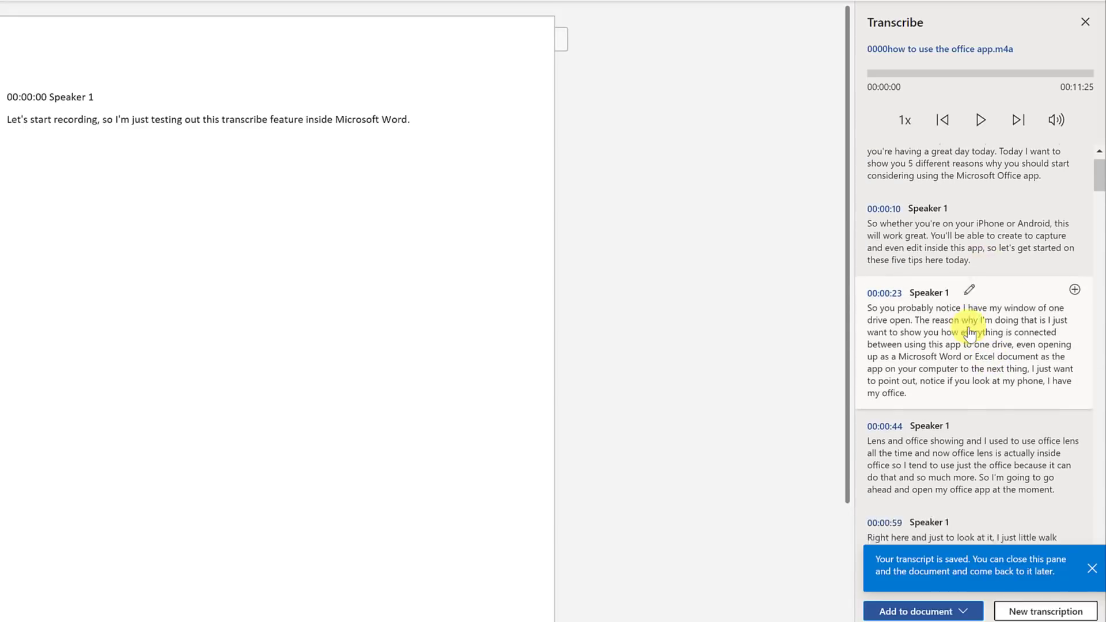
{"action": "scroll", "coordinate": [971, 333], "scroll_direction": "down", "scroll_amount": 9}
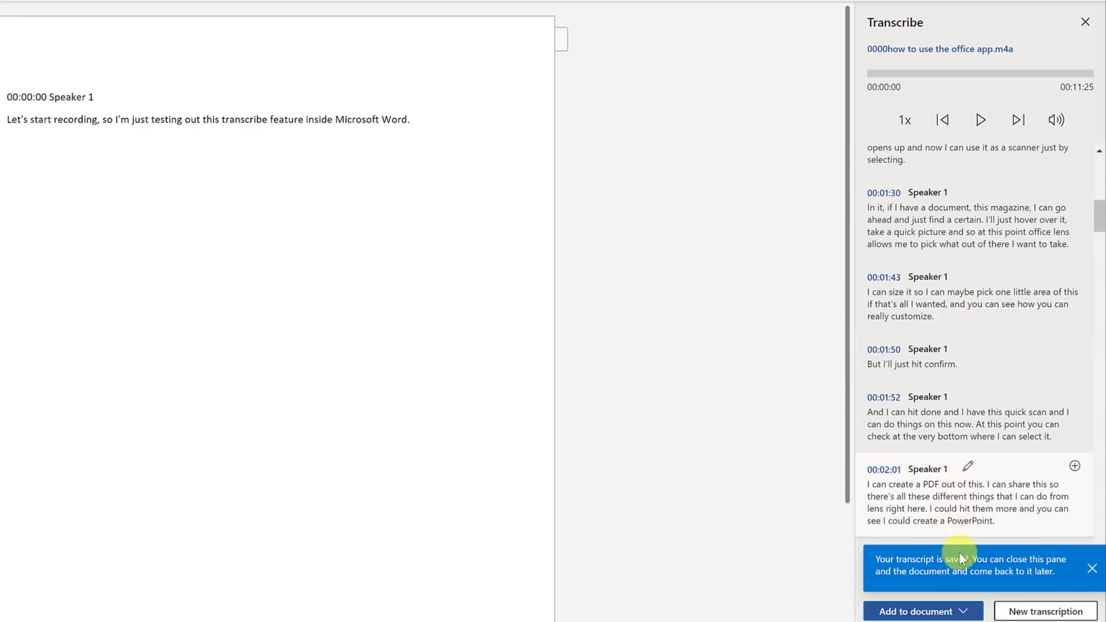
- Open the Add to document dropdown for the transcript
{"action": "left_click", "coordinate": [962, 613]}
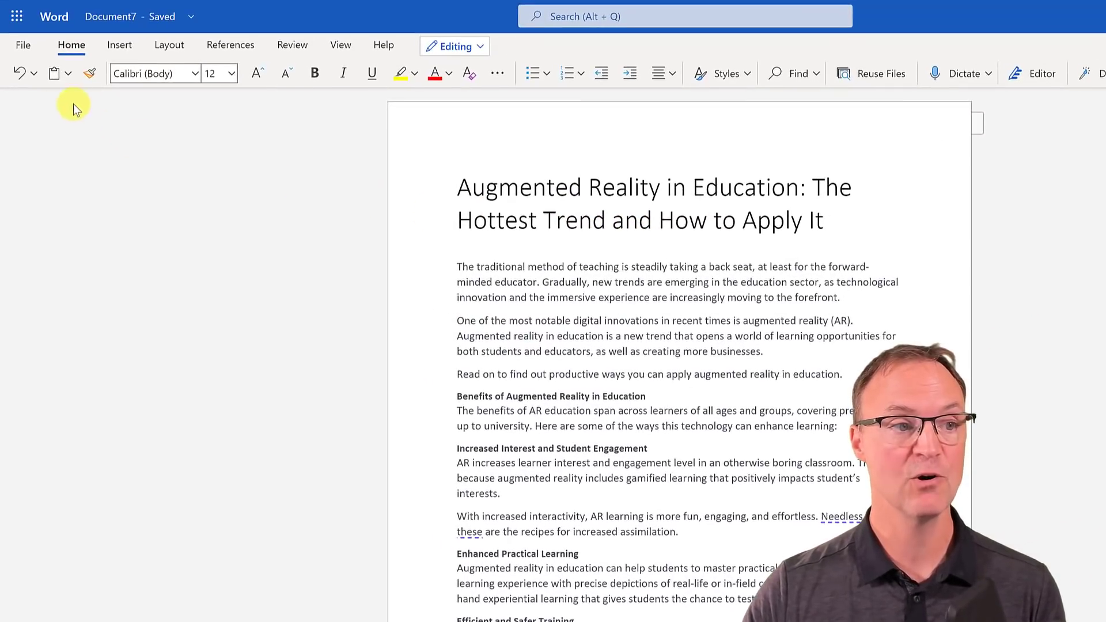
- Export the article to PowerPoint as Document7.pptx using the first purple design theme
{"action": "left_click", "coordinate": [23, 46]}
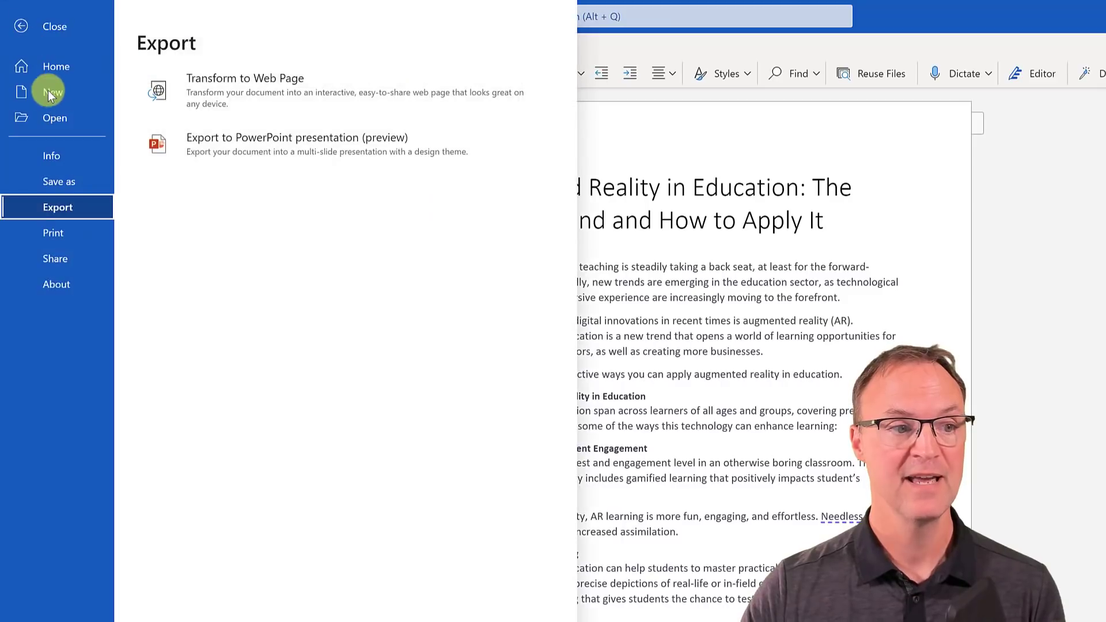
{"action": "left_click", "coordinate": [52, 208]}
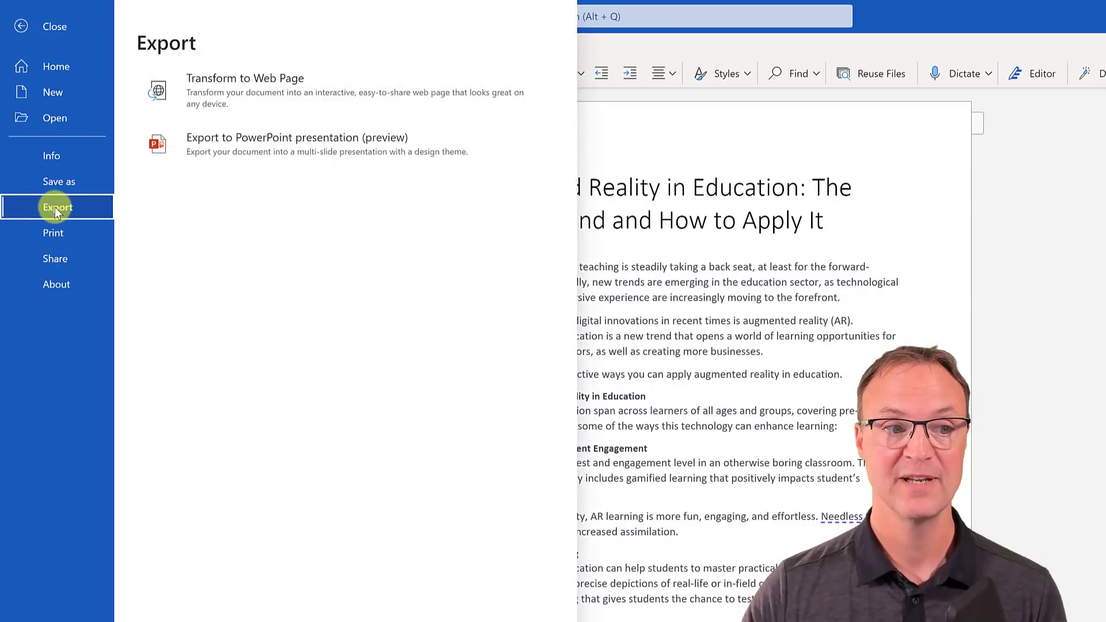
{"action": "left_click", "coordinate": [258, 147]}
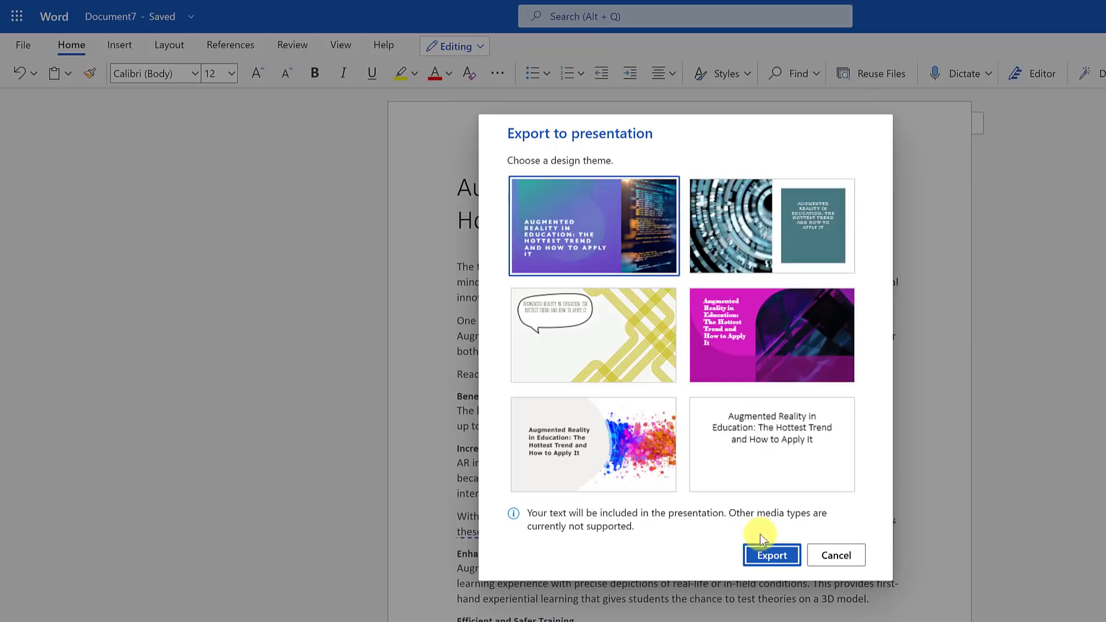
{"action": "left_click", "coordinate": [776, 559]}
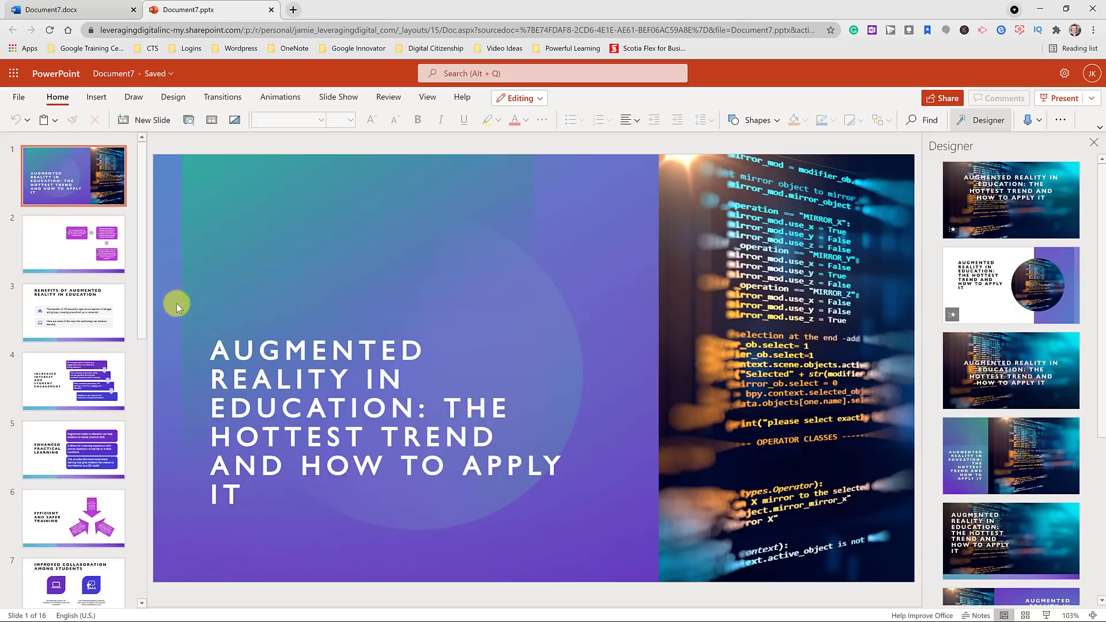
- Go to slide 6, Efficient and Safer Training, and apply the teal-purple title-panel Designer idea
{"action": "left_click", "coordinate": [83, 251]}
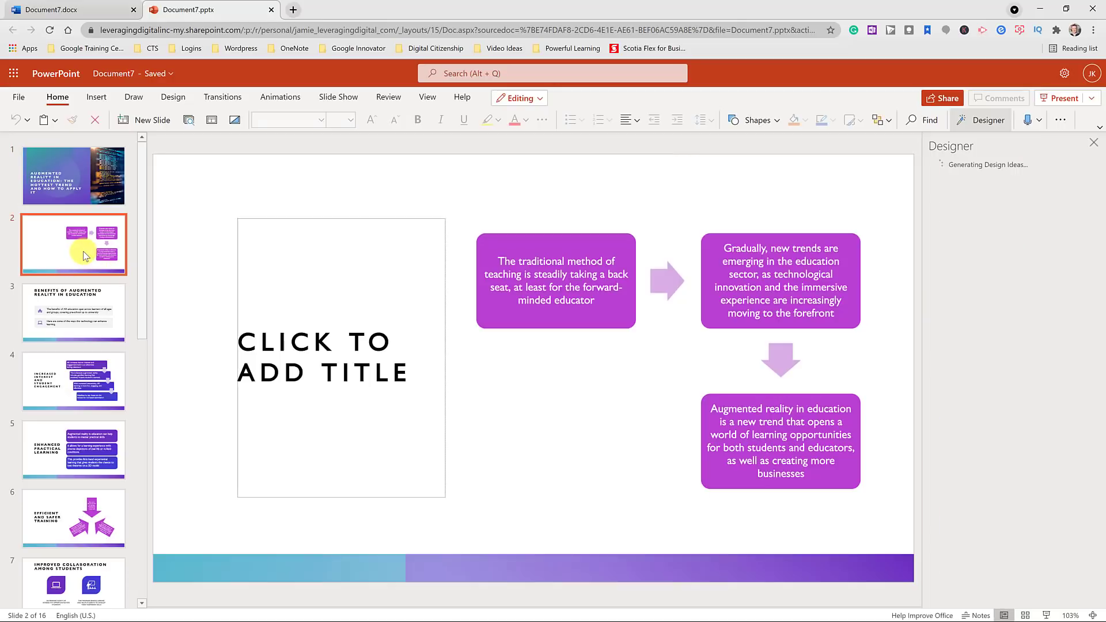
{"action": "left_click", "coordinate": [94, 323]}
{"action": "left_click", "coordinate": [102, 390]}
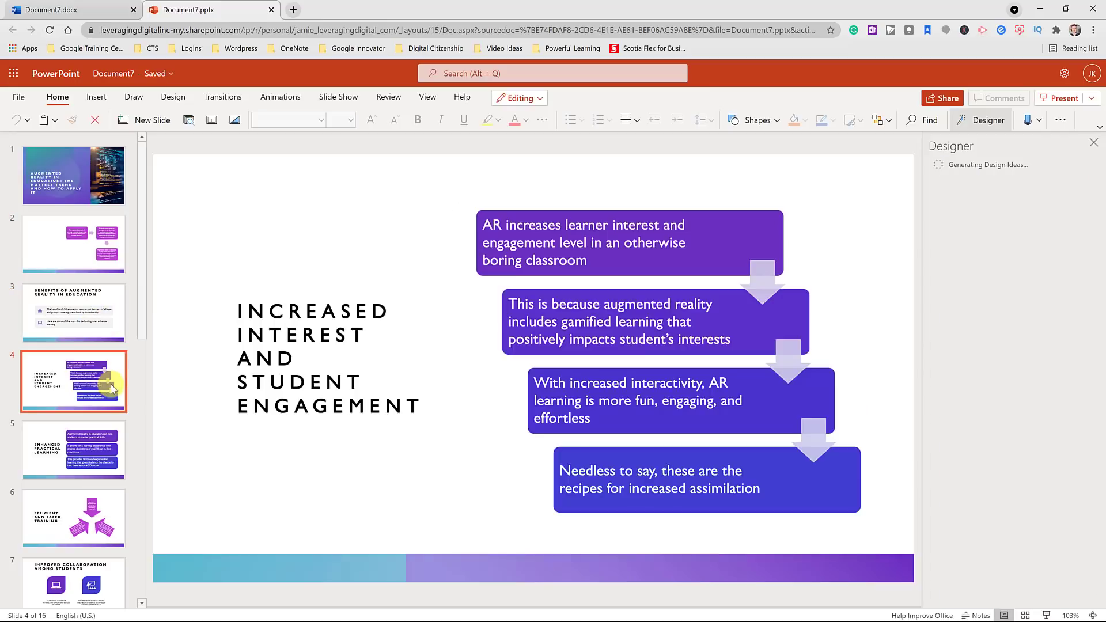
{"action": "left_click", "coordinate": [103, 440]}
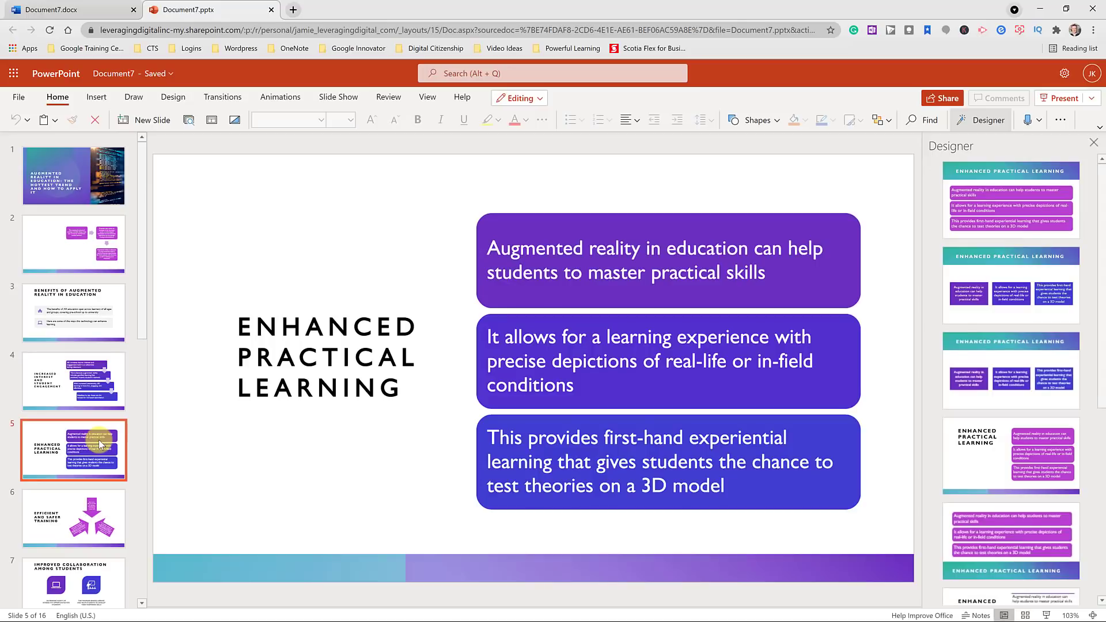
{"action": "left_click", "coordinate": [66, 506]}
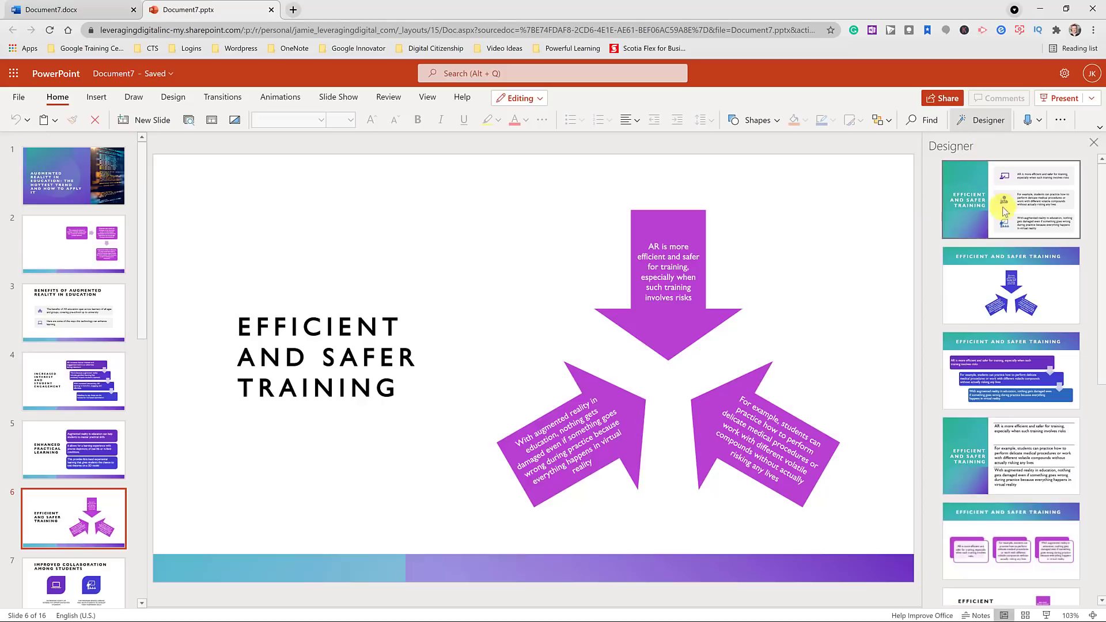
{"action": "left_click", "coordinate": [1015, 296]}
{"action": "left_click", "coordinate": [1004, 234]}
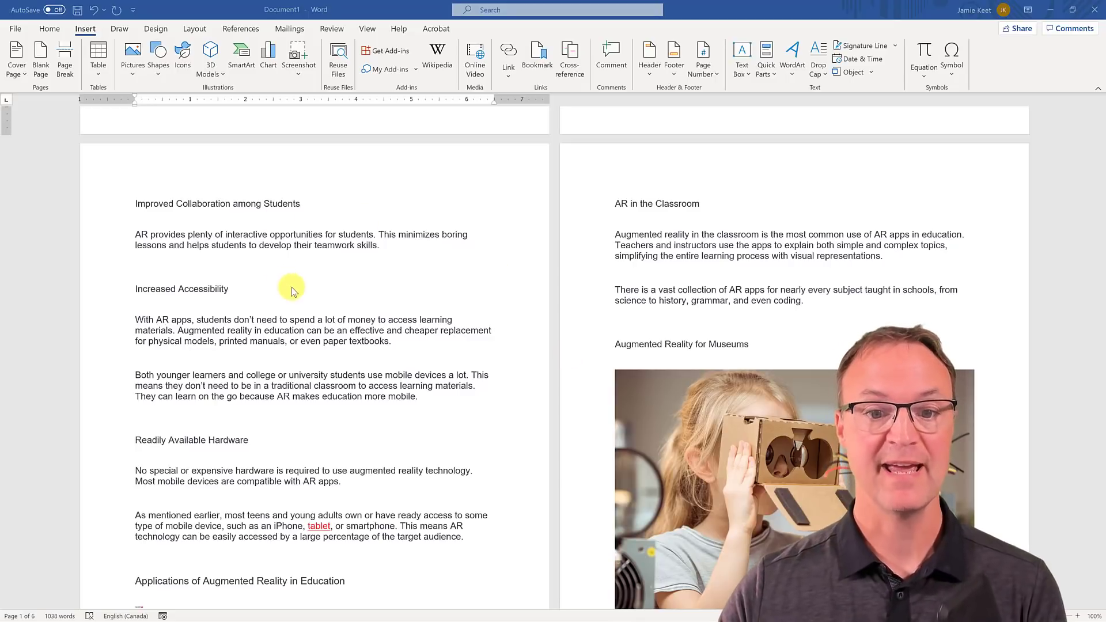
{"action": "scroll", "coordinate": [293, 291], "scroll_direction": "up", "scroll_amount": 10}
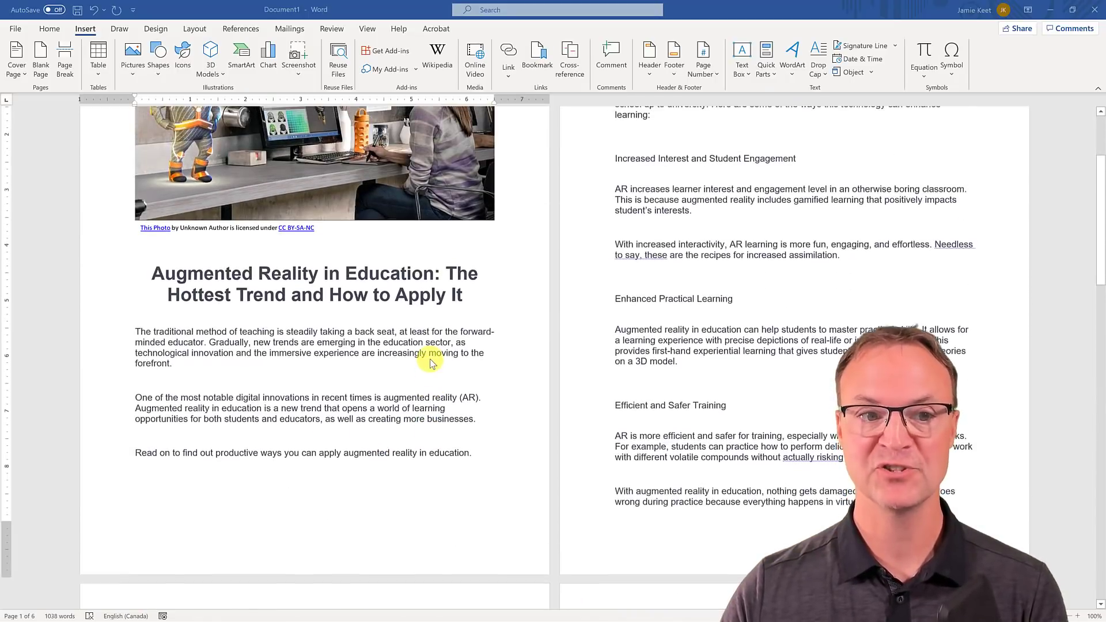
{"action": "scroll", "coordinate": [432, 363], "scroll_direction": "up", "scroll_amount": 5}
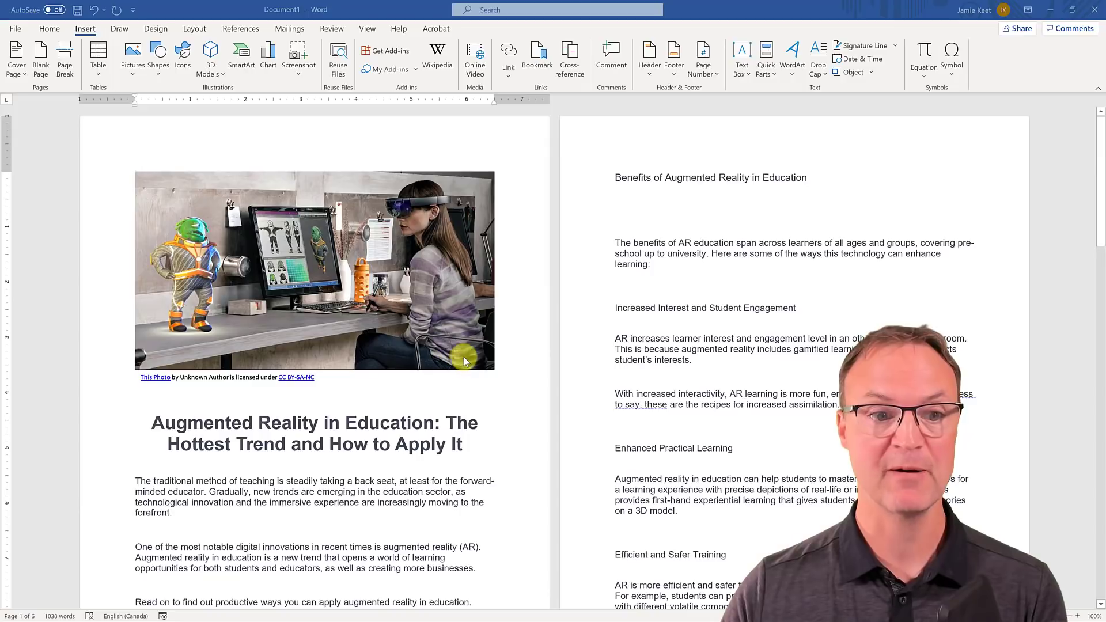
{"action": "scroll", "coordinate": [443, 425], "scroll_direction": "down", "scroll_amount": 1}
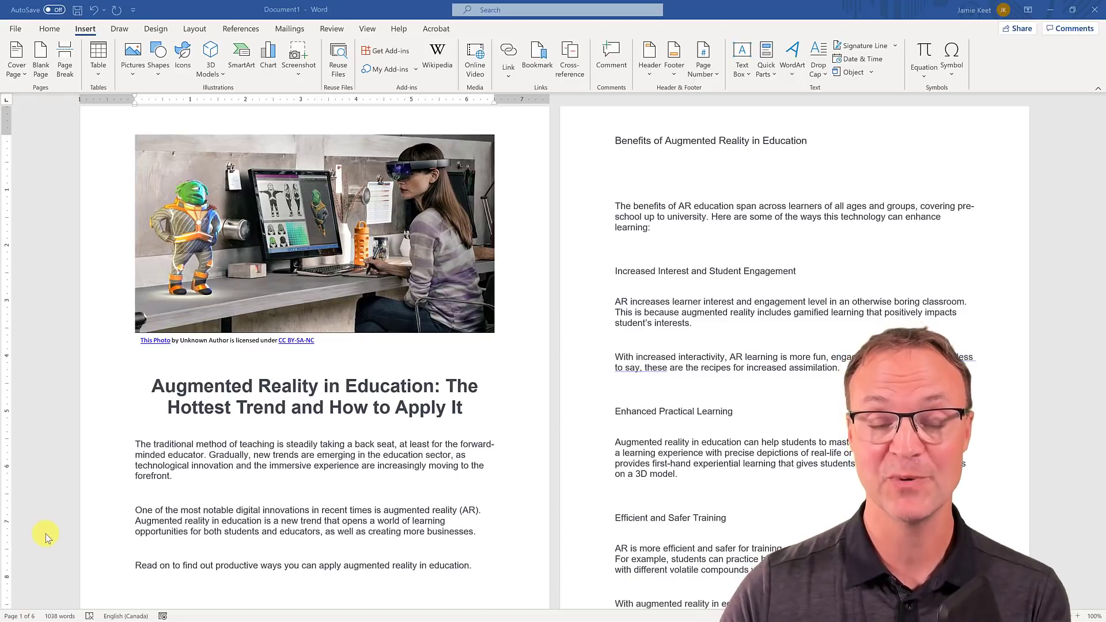
{"action": "scroll", "coordinate": [49, 537], "scroll_direction": "down", "scroll_amount": 1}
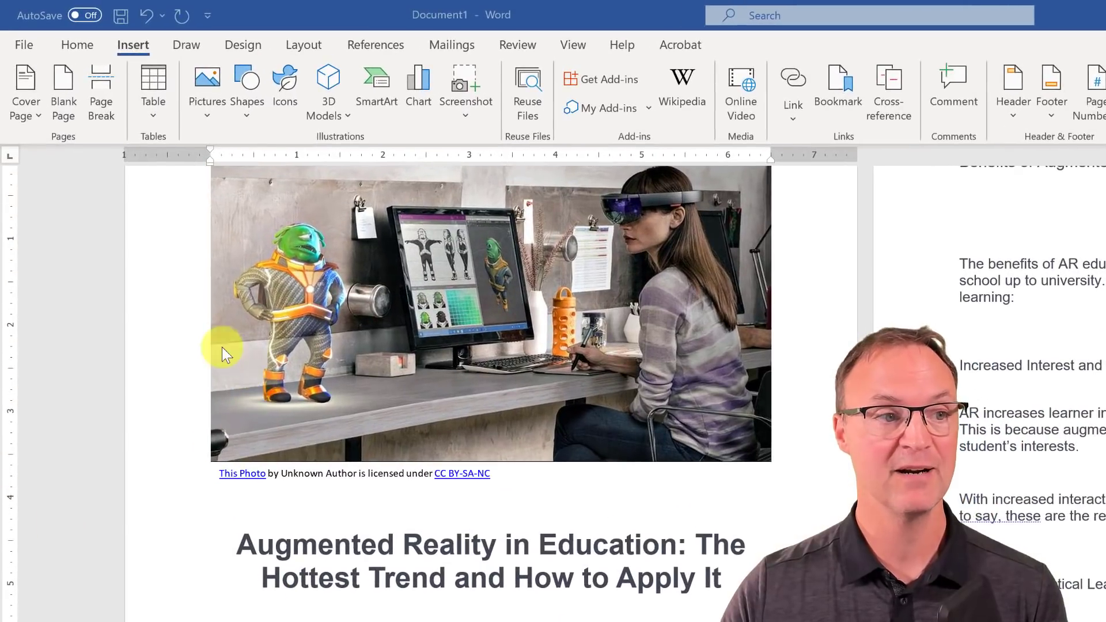
- Open Transform to Web Page and preview the Studio, Celestial and Tranquil styles
{"action": "left_click", "coordinate": [24, 44]}
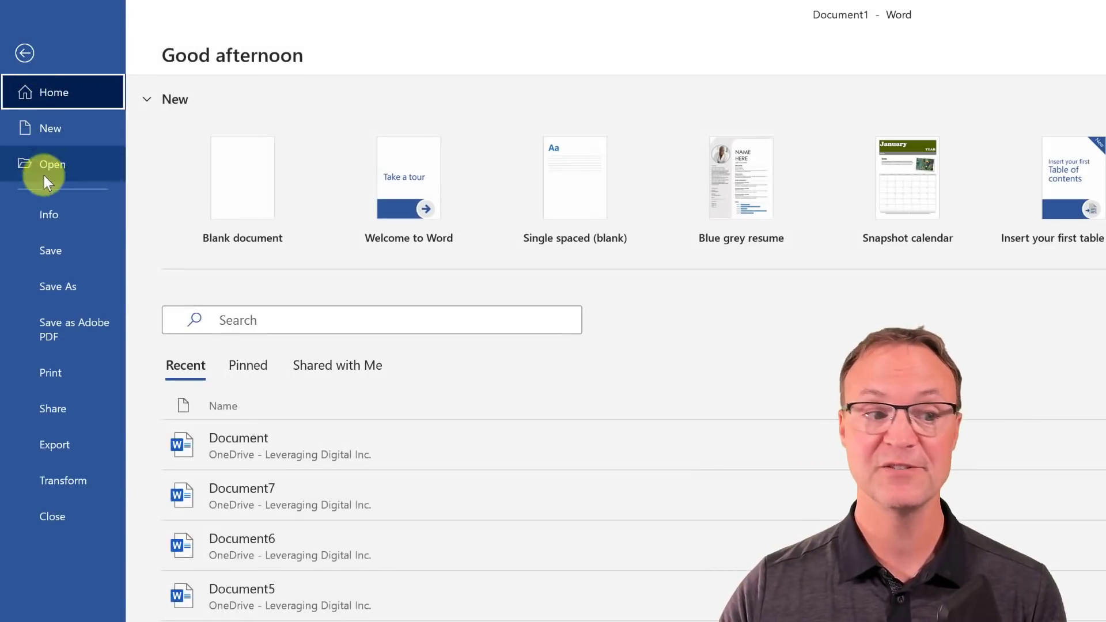
{"action": "left_click", "coordinate": [61, 481]}
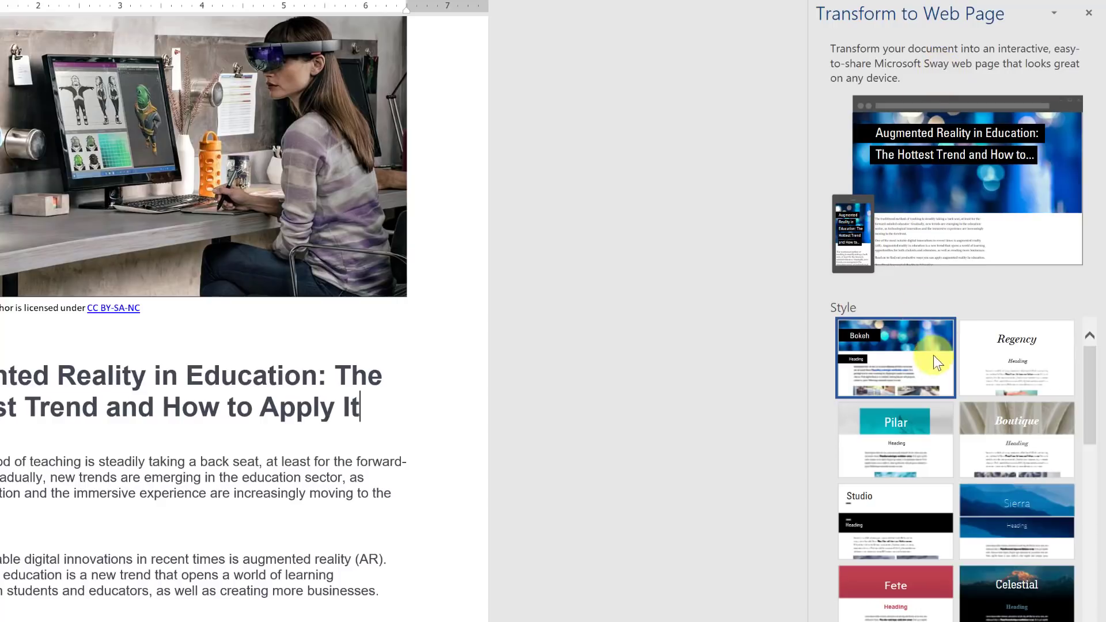
{"action": "scroll", "coordinate": [927, 384], "scroll_direction": "down", "scroll_amount": 2}
{"action": "left_click", "coordinate": [927, 383]}
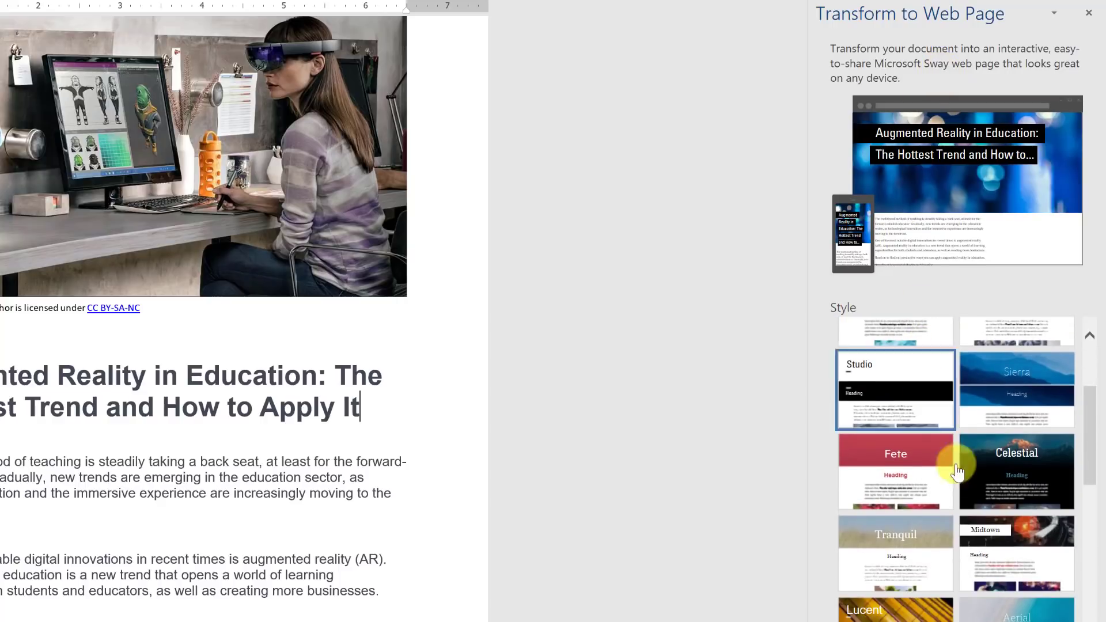
{"action": "left_click", "coordinate": [977, 472]}
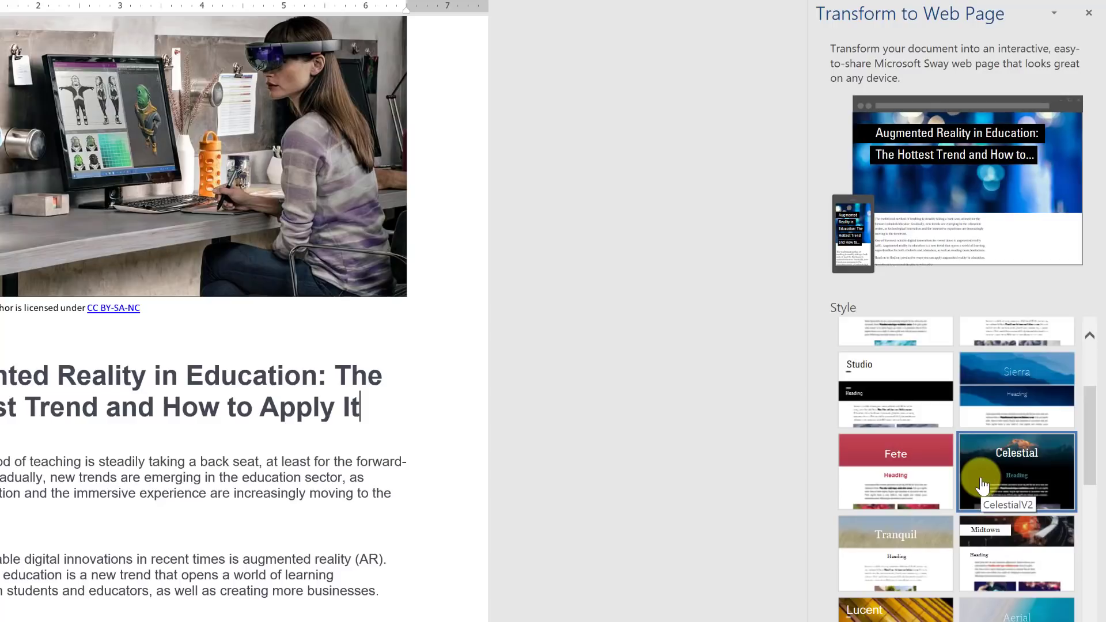
{"action": "scroll", "coordinate": [983, 486], "scroll_direction": "down", "scroll_amount": 1}
{"action": "left_click", "coordinate": [937, 491]}
- Preview Lucent and Structure, then transform the document into a Bokeh-style Sway with the current account
{"action": "scroll", "coordinate": [939, 496], "scroll_direction": "down", "scroll_amount": 1}
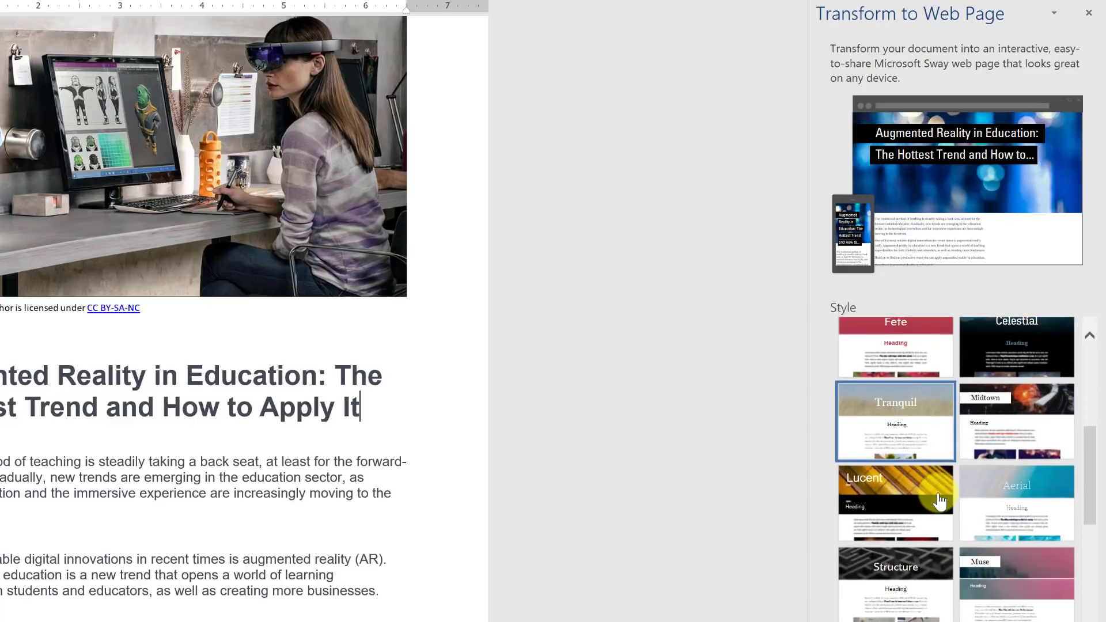
{"action": "left_click", "coordinate": [939, 500]}
{"action": "left_click", "coordinate": [952, 562]}
{"action": "scroll", "coordinate": [954, 562], "scroll_direction": "down", "scroll_amount": 2}
{"action": "scroll", "coordinate": [954, 562], "scroll_direction": "up", "scroll_amount": 5}
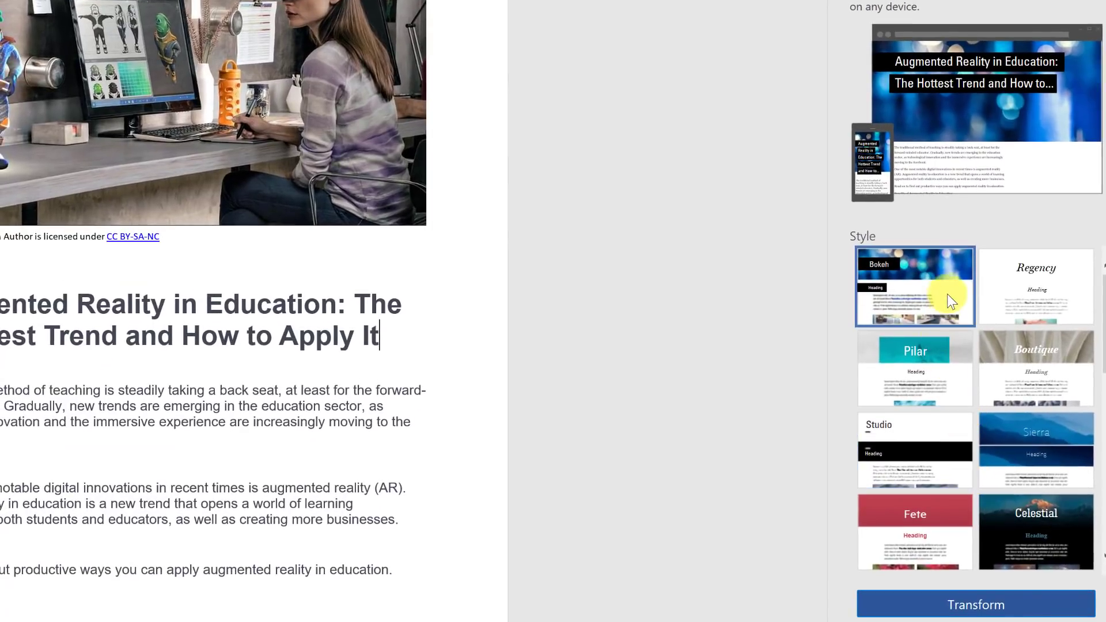
{"action": "left_click", "coordinate": [971, 610]}
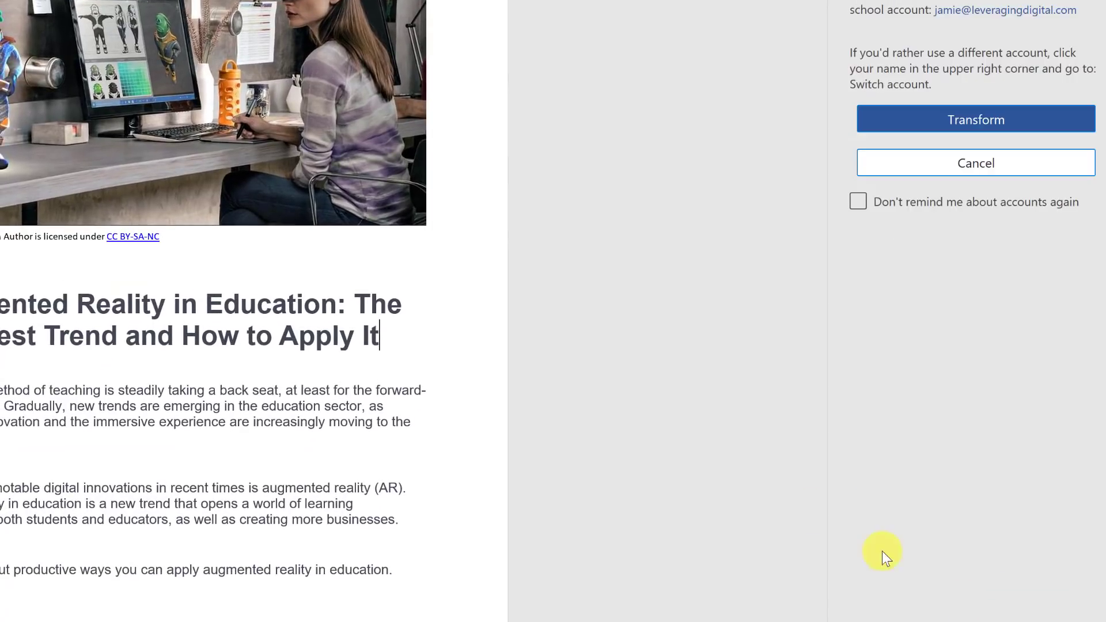
{"action": "left_click", "coordinate": [954, 133]}
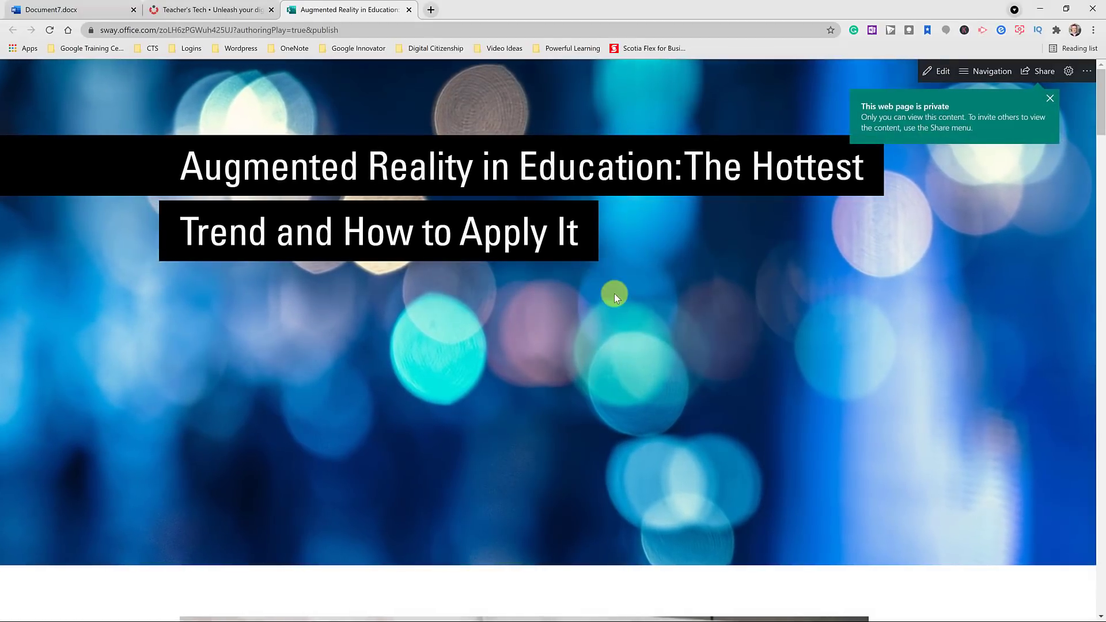
- Scroll through the new Sway page's sections and back up to Benefits
{"action": "scroll", "coordinate": [576, 316], "scroll_direction": "down", "scroll_amount": 2}
{"action": "scroll", "coordinate": [575, 316], "scroll_direction": "down", "scroll_amount": 15}
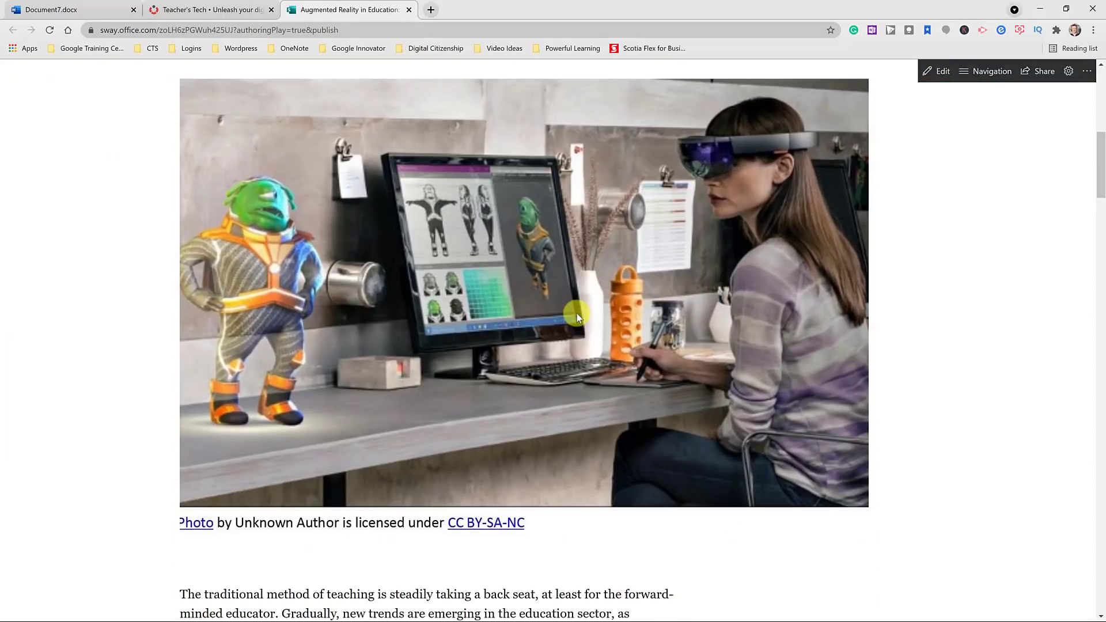
{"action": "scroll", "coordinate": [578, 313], "scroll_direction": "down", "scroll_amount": 18}
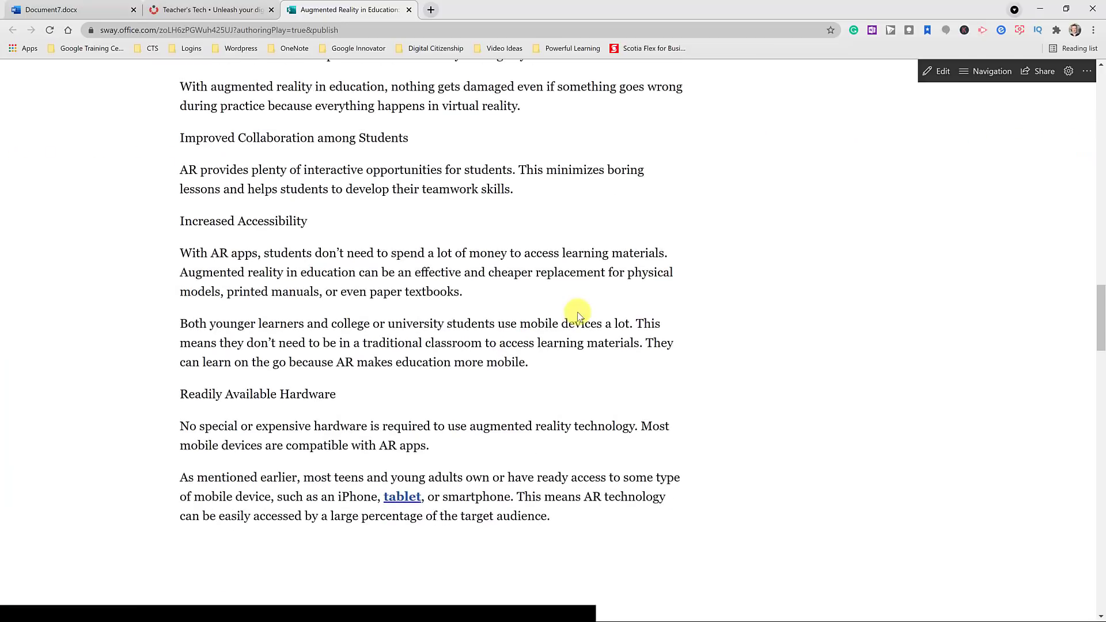
{"action": "scroll", "coordinate": [578, 313], "scroll_direction": "up", "scroll_amount": 18}
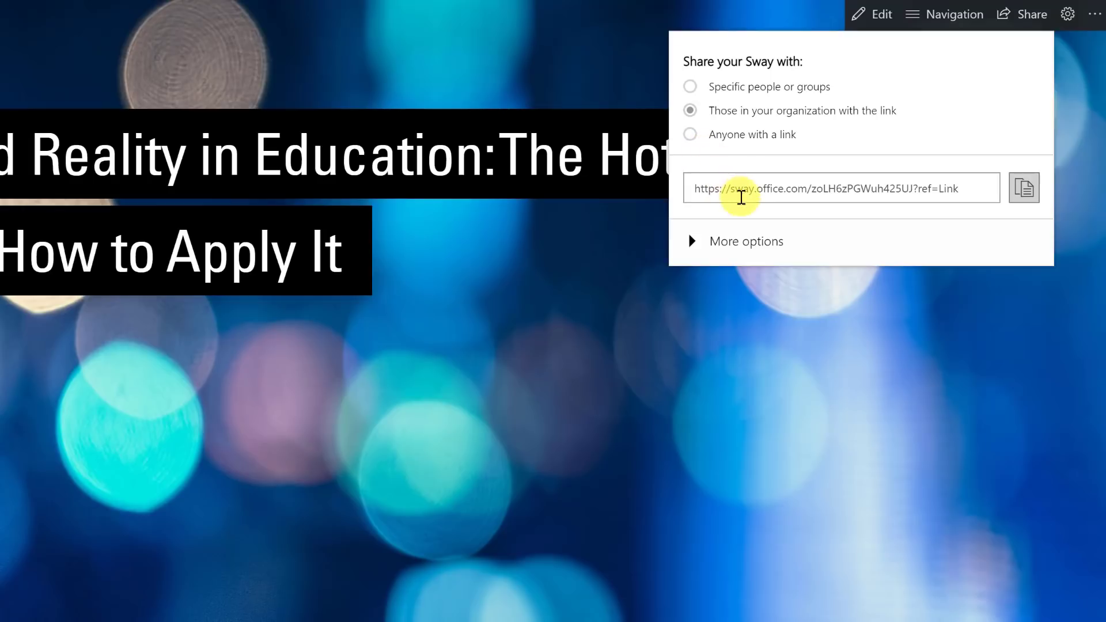
- Review the Sway's extra sharing options, close the Share panel, and reopen the Sway for editing
{"action": "left_click", "coordinate": [702, 246]}
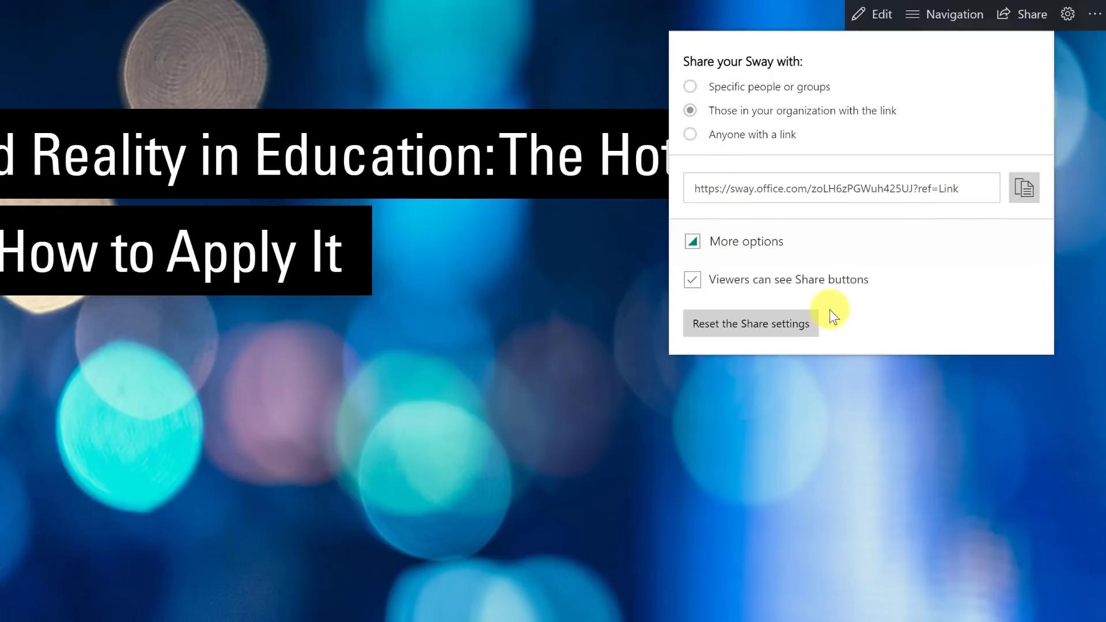
{"action": "left_click", "coordinate": [554, 51]}
{"action": "left_click", "coordinate": [870, 15]}
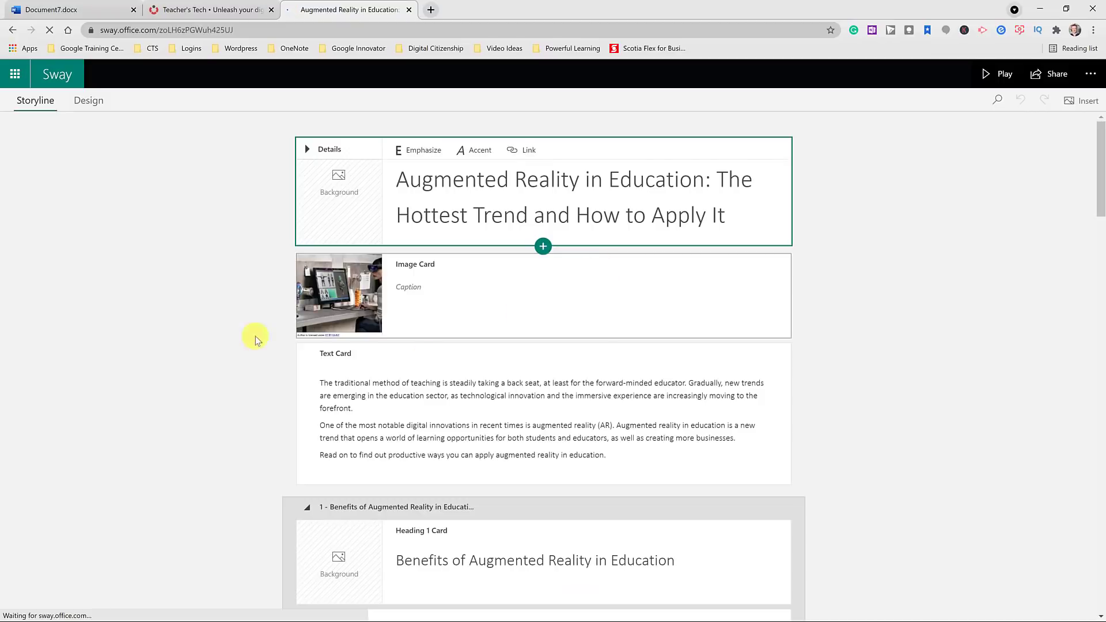
- In the Sway Design view, apply a random Remix! style
{"action": "scroll", "coordinate": [494, 432], "scroll_direction": "down", "scroll_amount": 5}
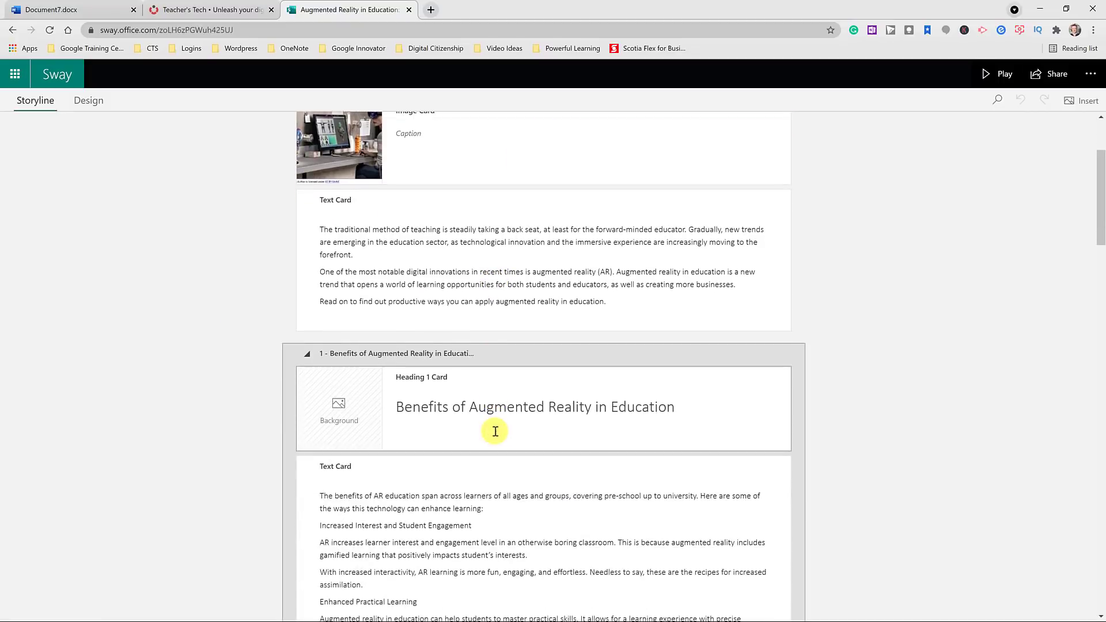
{"action": "scroll", "coordinate": [495, 432], "scroll_direction": "up", "scroll_amount": 5}
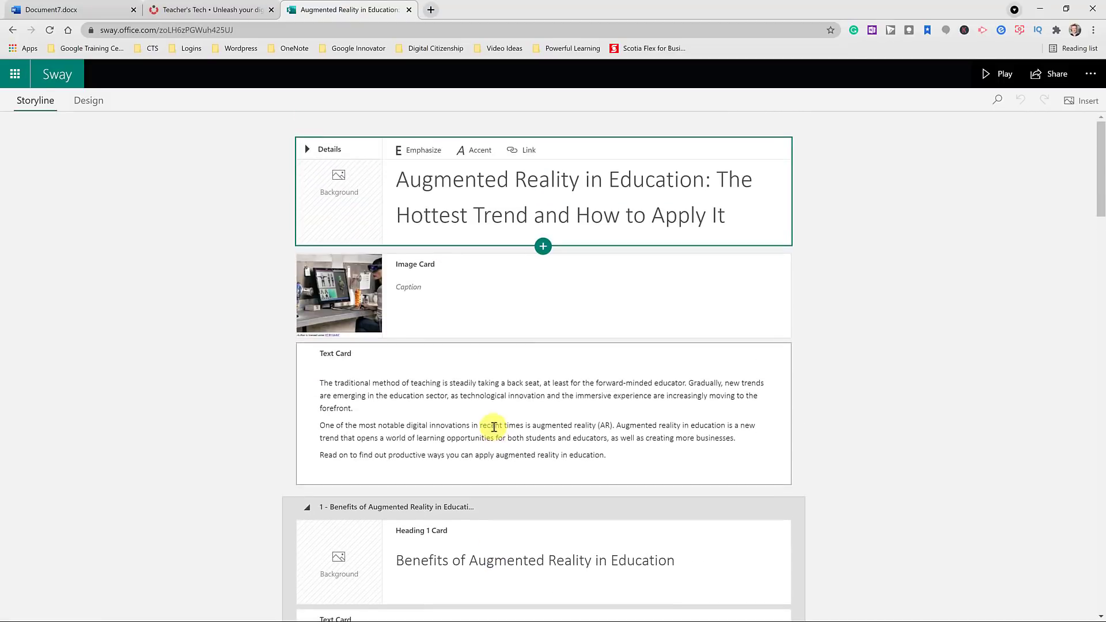
{"action": "left_click", "coordinate": [89, 101]}
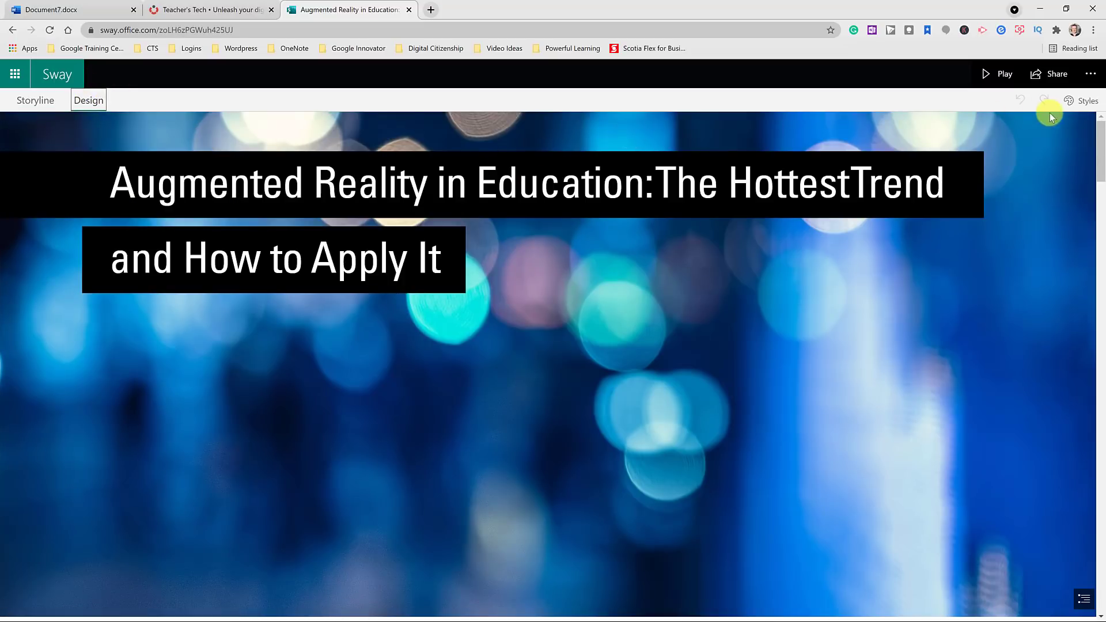
{"action": "left_click", "coordinate": [1076, 104]}
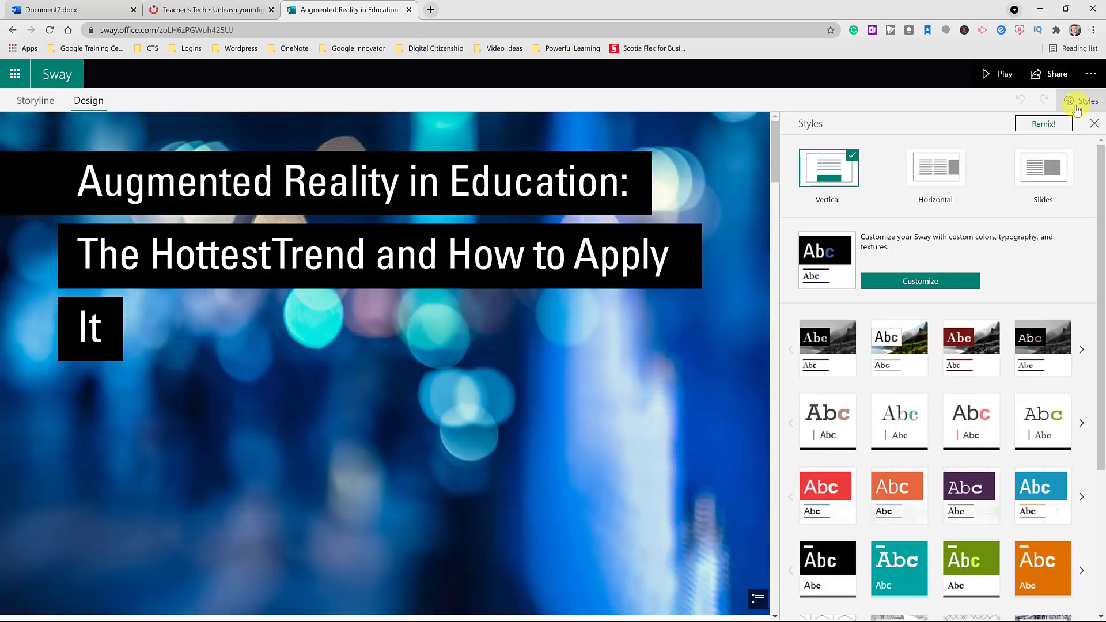
{"action": "left_click", "coordinate": [1037, 124]}
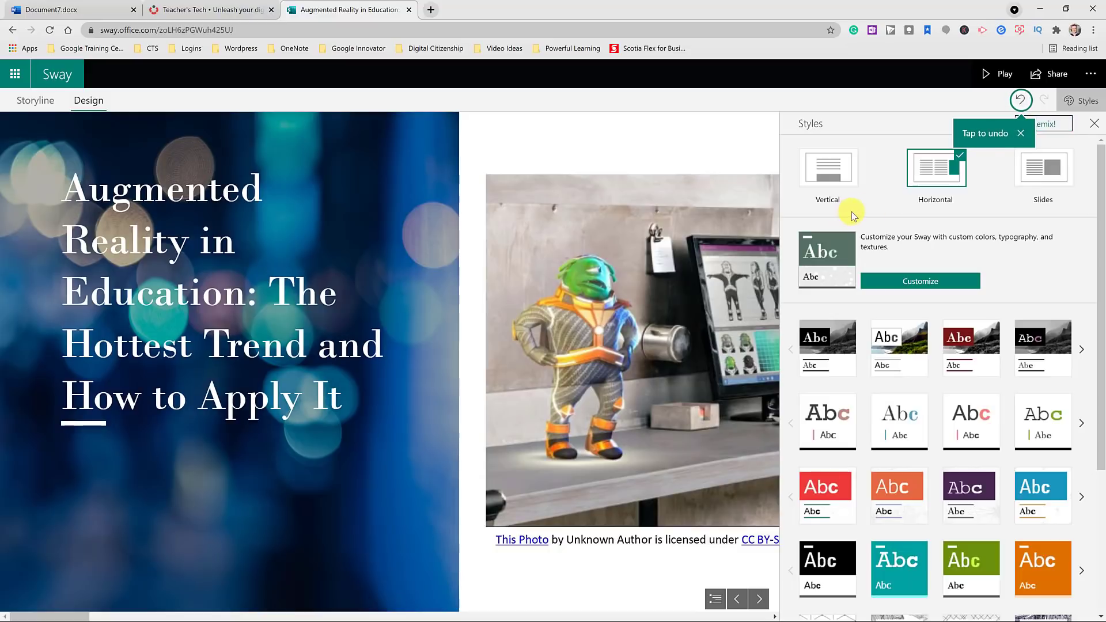
- Try the Vertical and Horizontal layouts, then settle on the Slides layout
{"action": "left_click", "coordinate": [840, 180]}
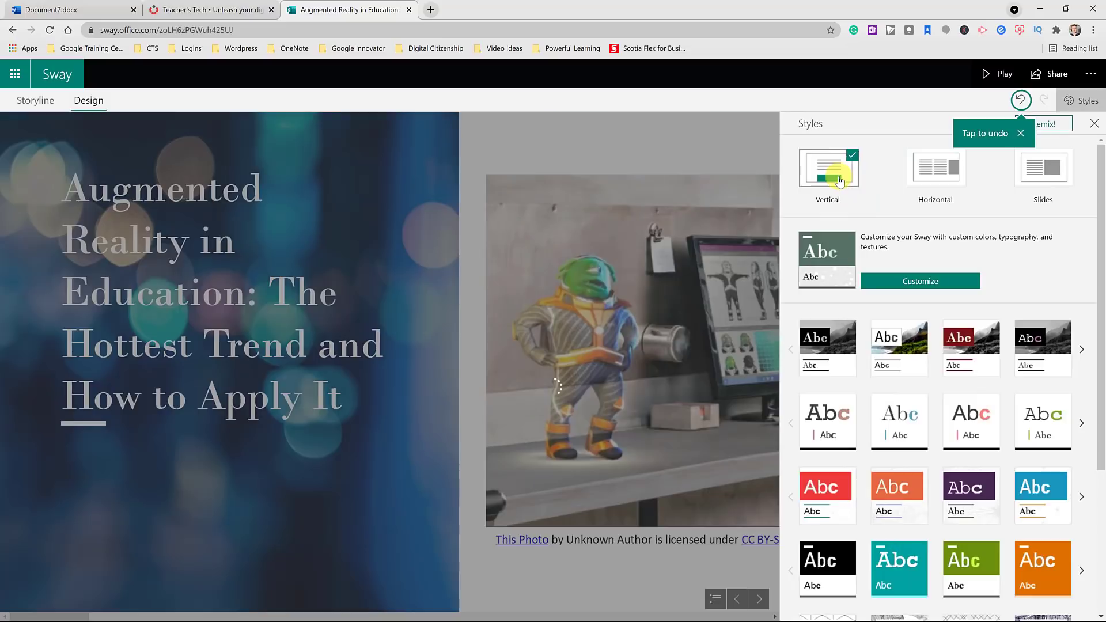
{"action": "scroll", "coordinate": [434, 362], "scroll_direction": "down", "scroll_amount": 10}
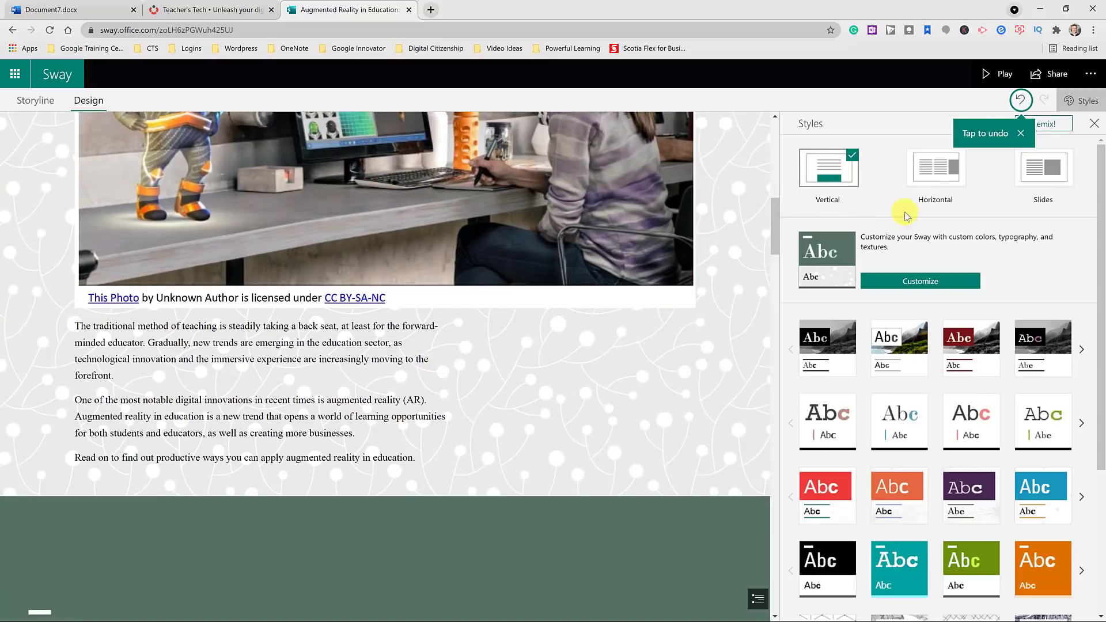
{"action": "left_click", "coordinate": [935, 170]}
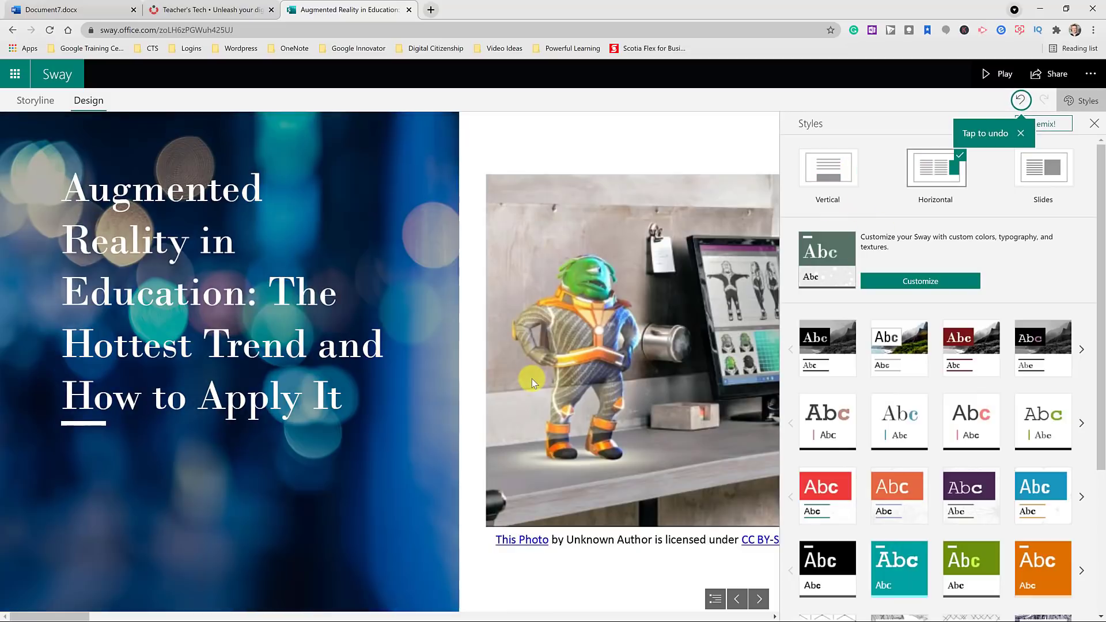
{"action": "scroll", "coordinate": [531, 379], "scroll_direction": "down", "scroll_amount": 5}
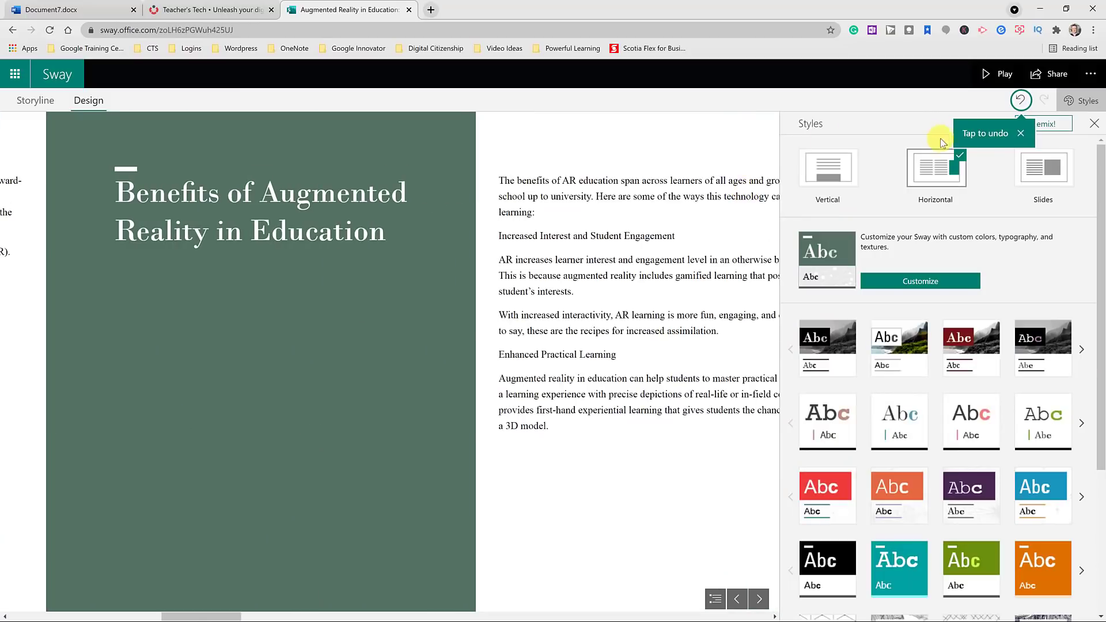
{"action": "left_click", "coordinate": [1036, 168]}
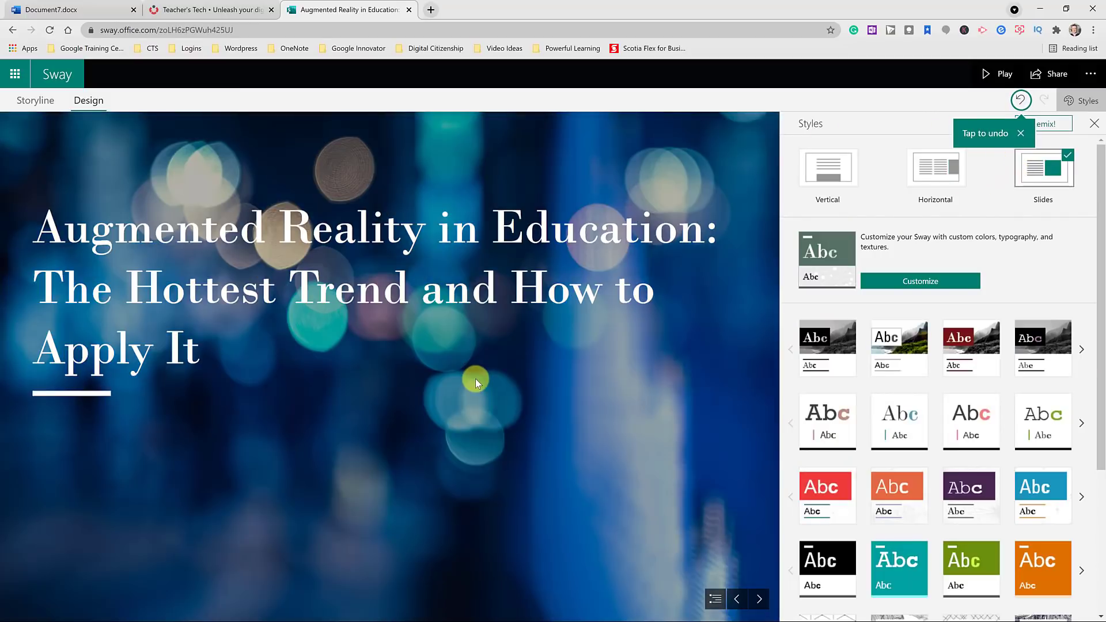
- Advance the Sway presentation forward by two slides
{"action": "left_click", "coordinate": [760, 599]}
{"action": "left_click", "coordinate": [760, 599]}
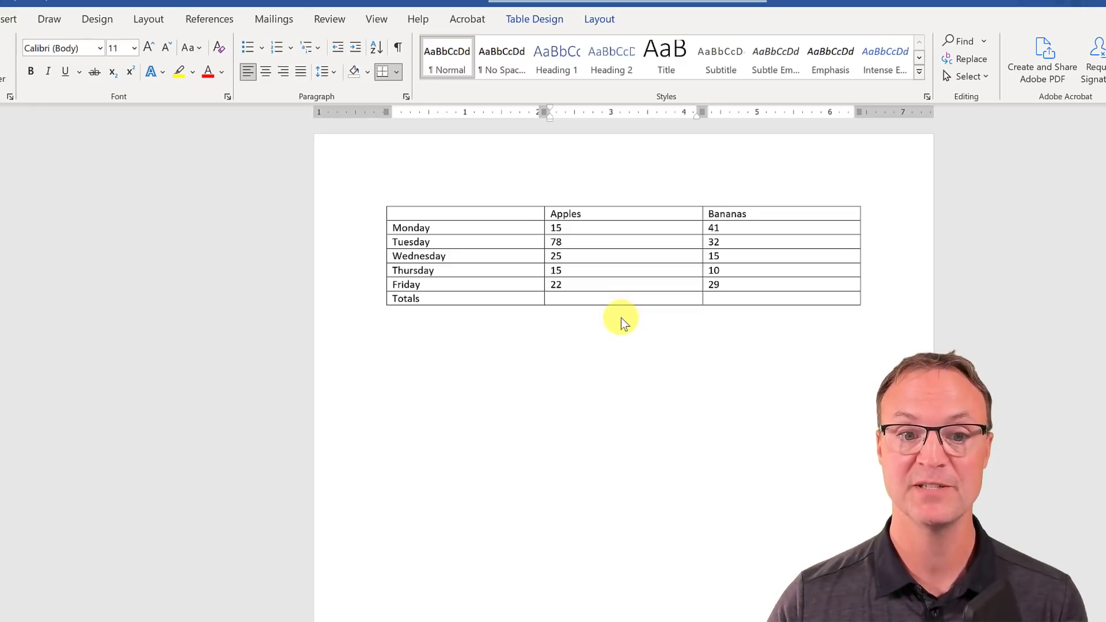
- Open the Formula dialog from table Layout for the empty Apples Totals cell
{"action": "left_click", "coordinate": [559, 301]}
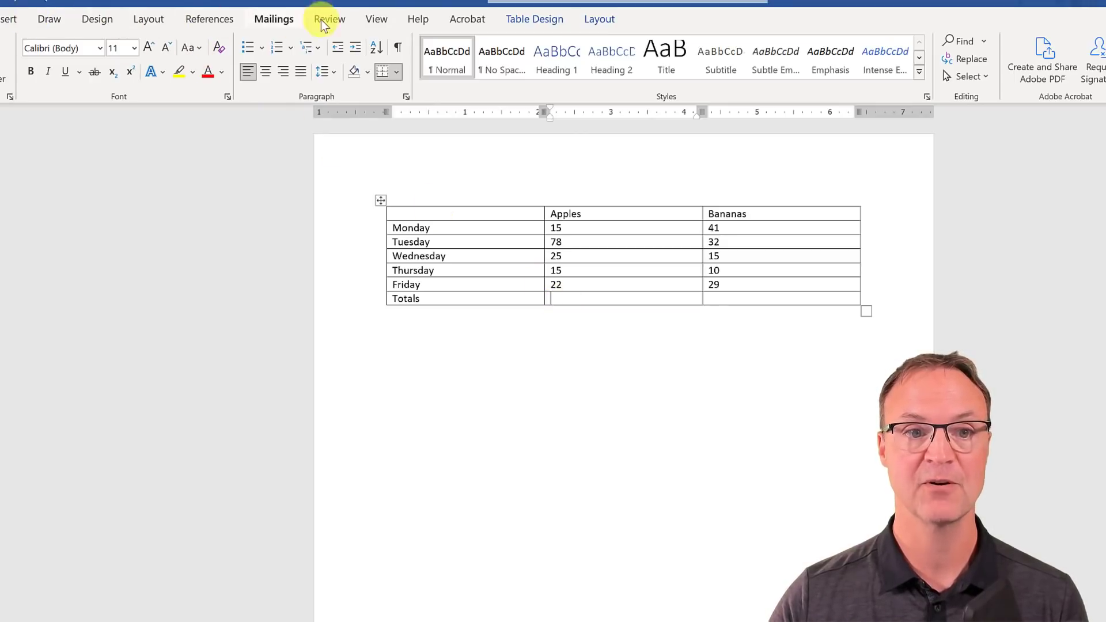
{"action": "left_click", "coordinate": [602, 20]}
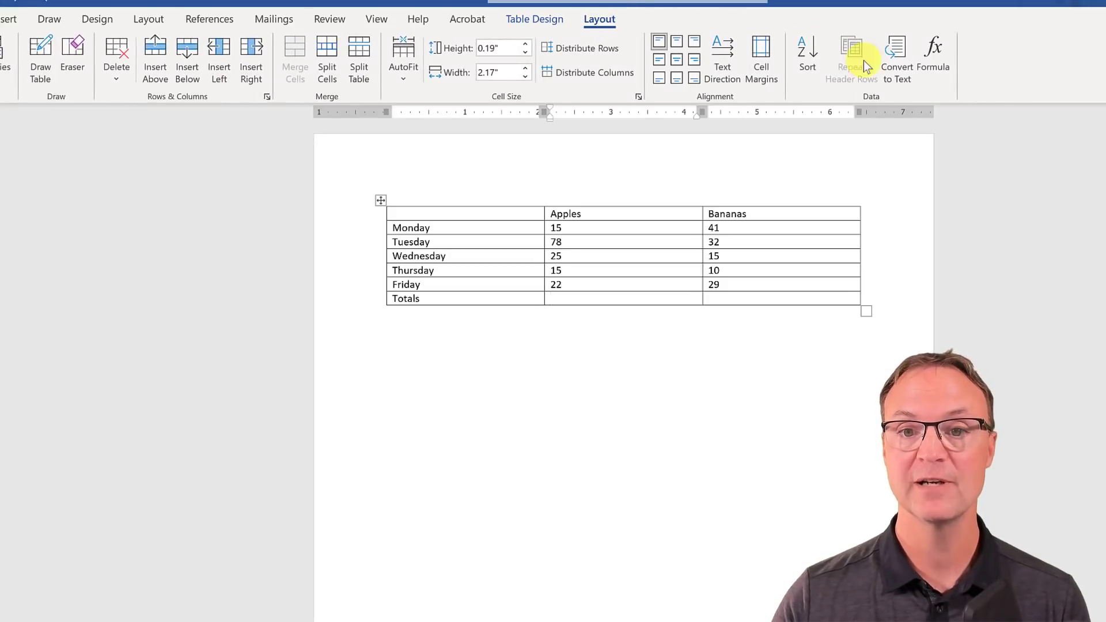
{"action": "left_click", "coordinate": [942, 59]}
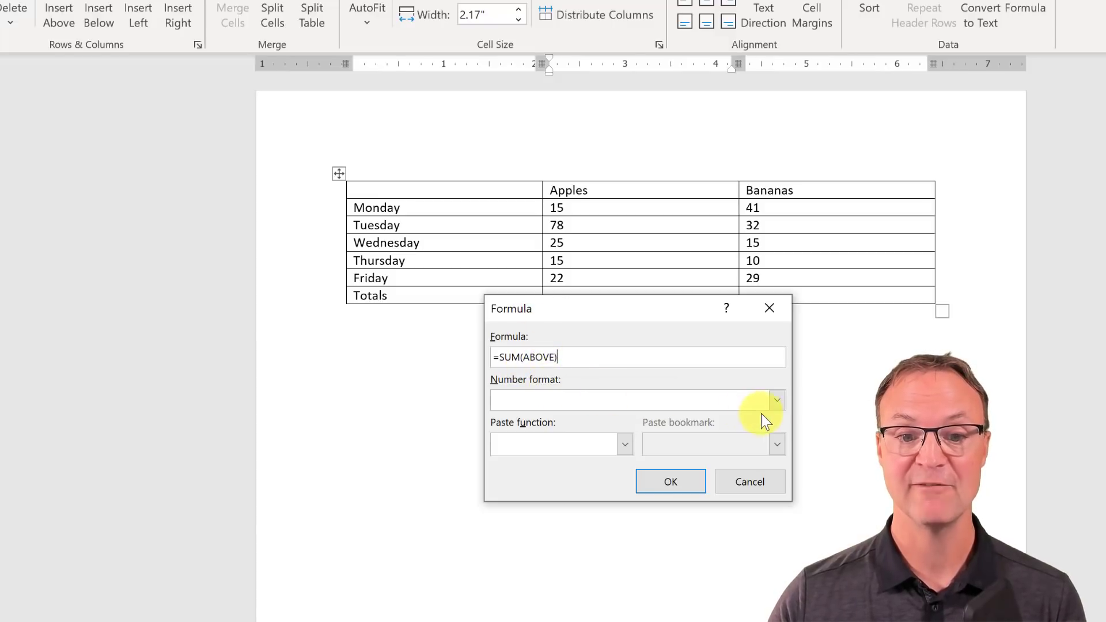
- Browse the number formats and paste functions, then accept =SUM(ABOVE) to total Apples as 155
{"action": "left_click", "coordinate": [776, 402]}
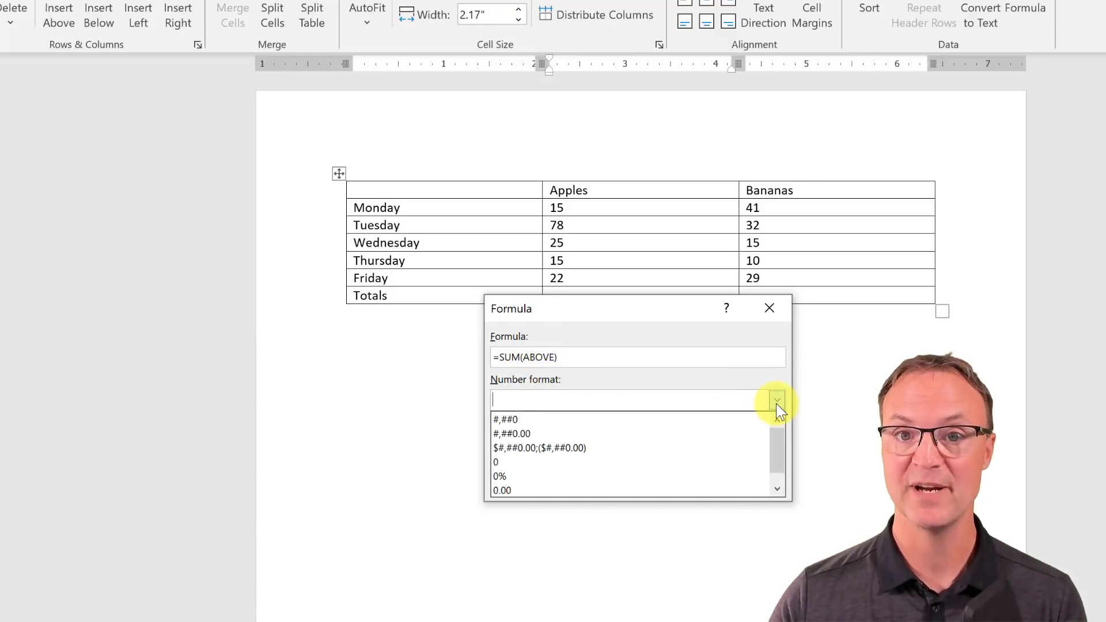
{"action": "left_click", "coordinate": [776, 401]}
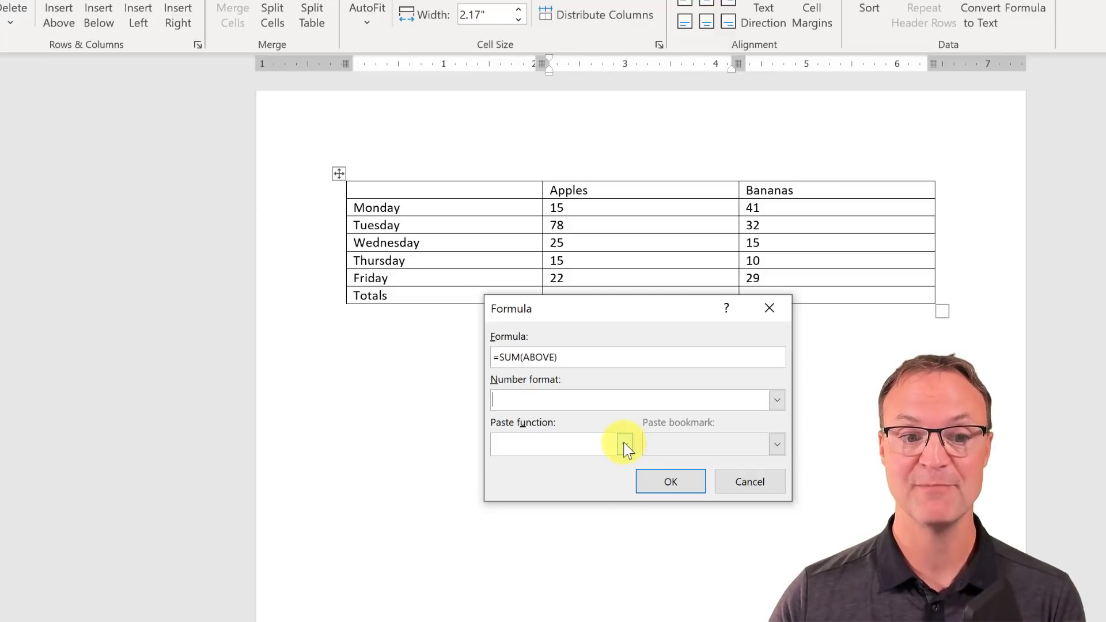
{"action": "left_click", "coordinate": [624, 443]}
{"action": "scroll", "coordinate": [569, 515], "scroll_direction": "down", "scroll_amount": 2}
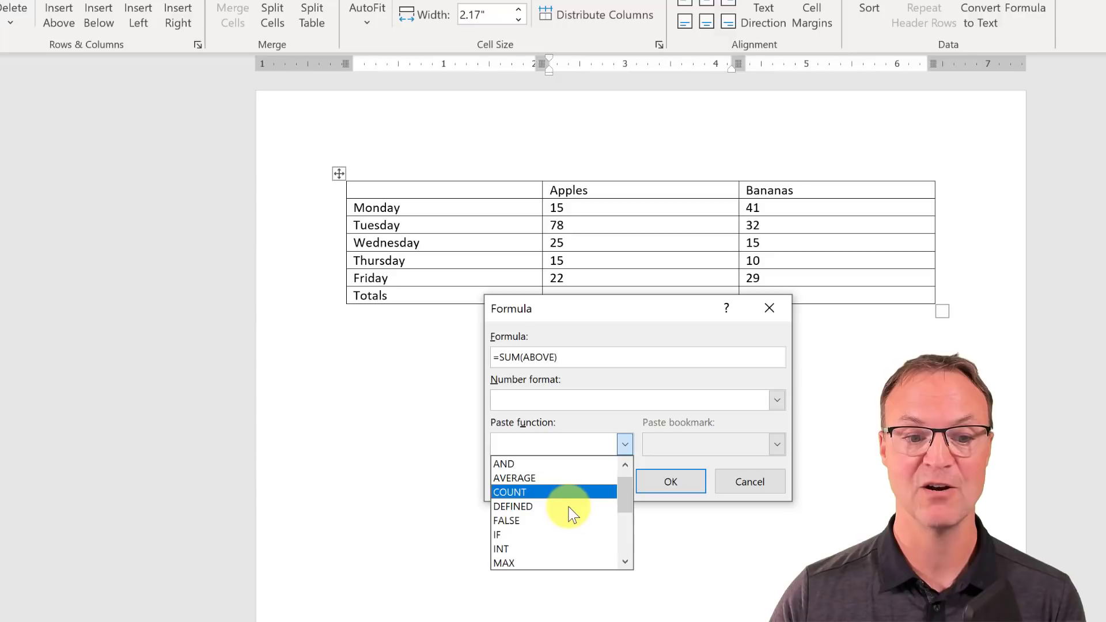
{"action": "scroll", "coordinate": [570, 515], "scroll_direction": "down", "scroll_amount": 1}
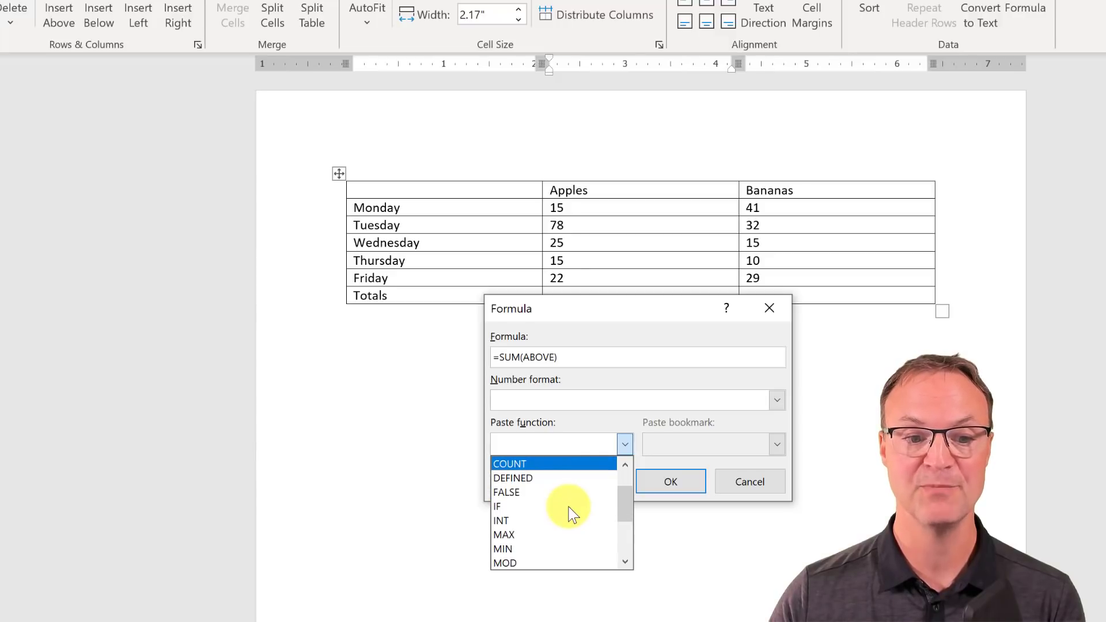
{"action": "scroll", "coordinate": [571, 512], "scroll_direction": "down", "scroll_amount": 5}
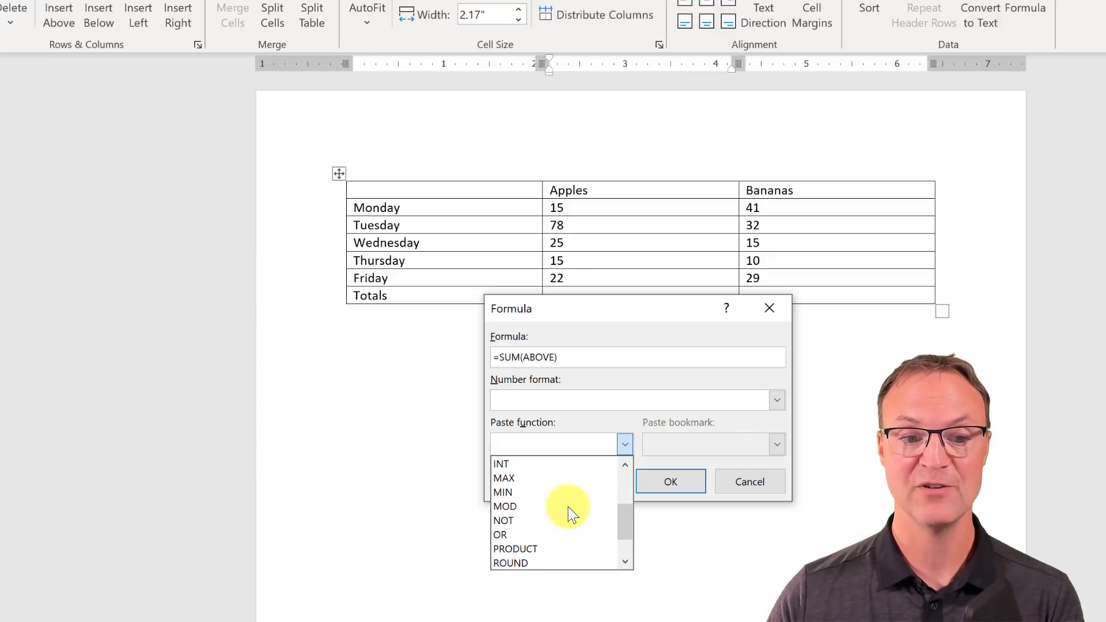
{"action": "scroll", "coordinate": [569, 507], "scroll_direction": "down", "scroll_amount": 2}
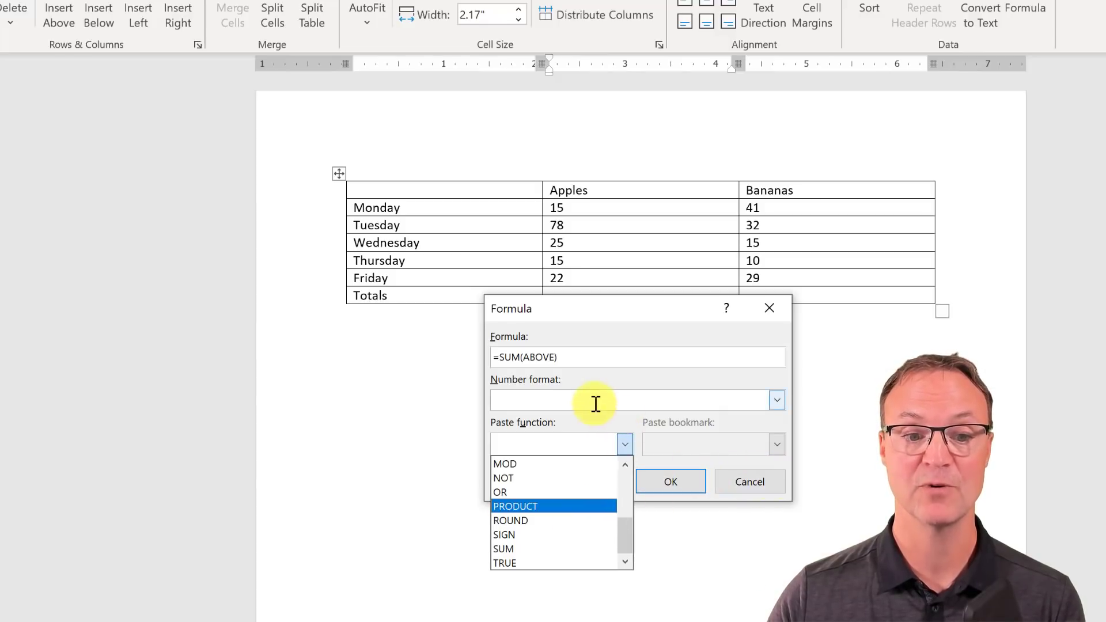
{"action": "left_click", "coordinate": [596, 422]}
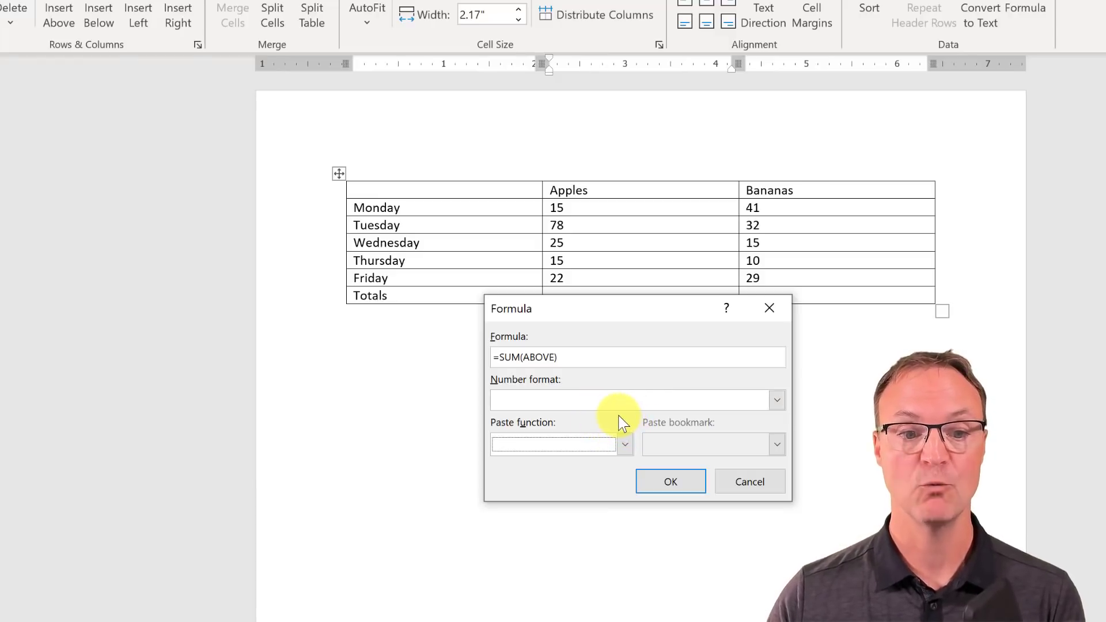
{"action": "left_click", "coordinate": [676, 483]}
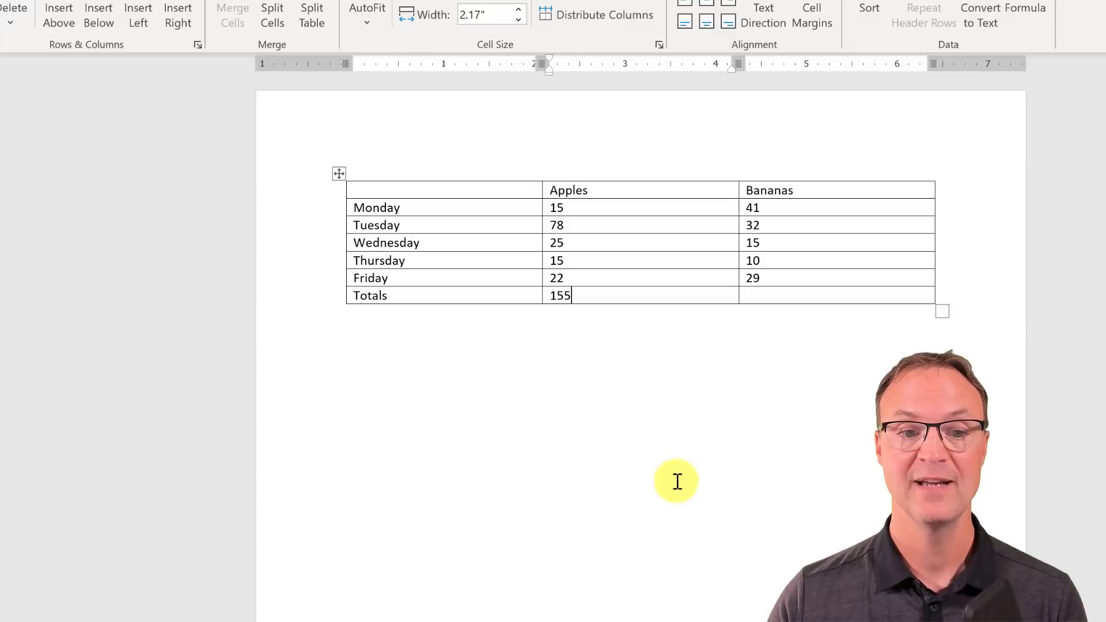